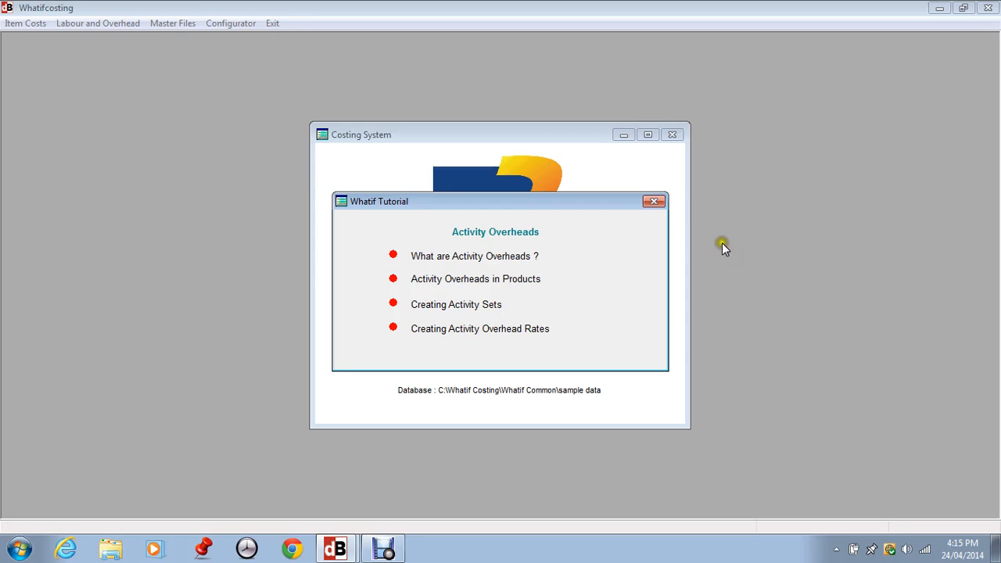
Dismiss the tutorial notice and open the labour and overhead operations of item 0103 from the Item Master.
left_click(653, 198)
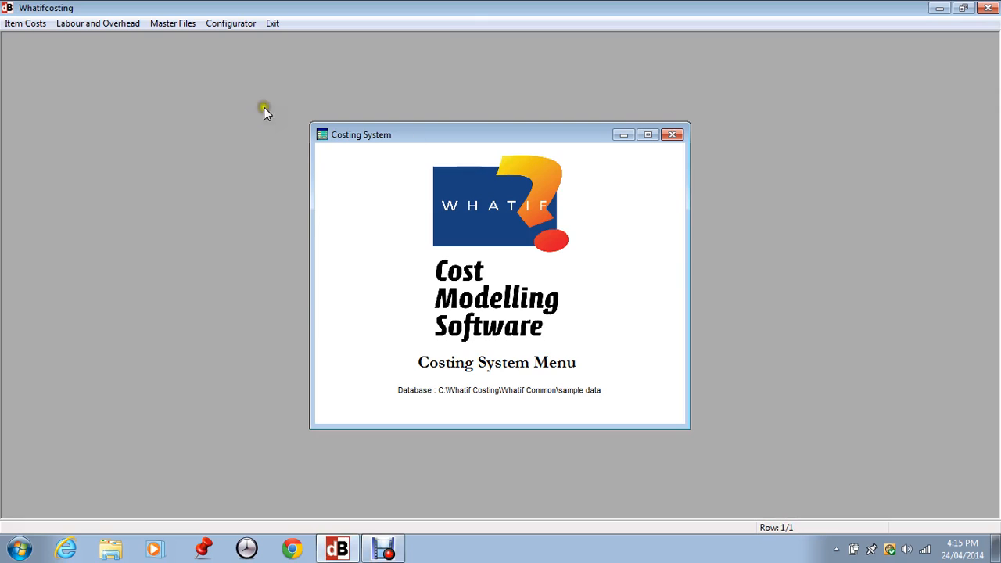
left_click(11, 27)
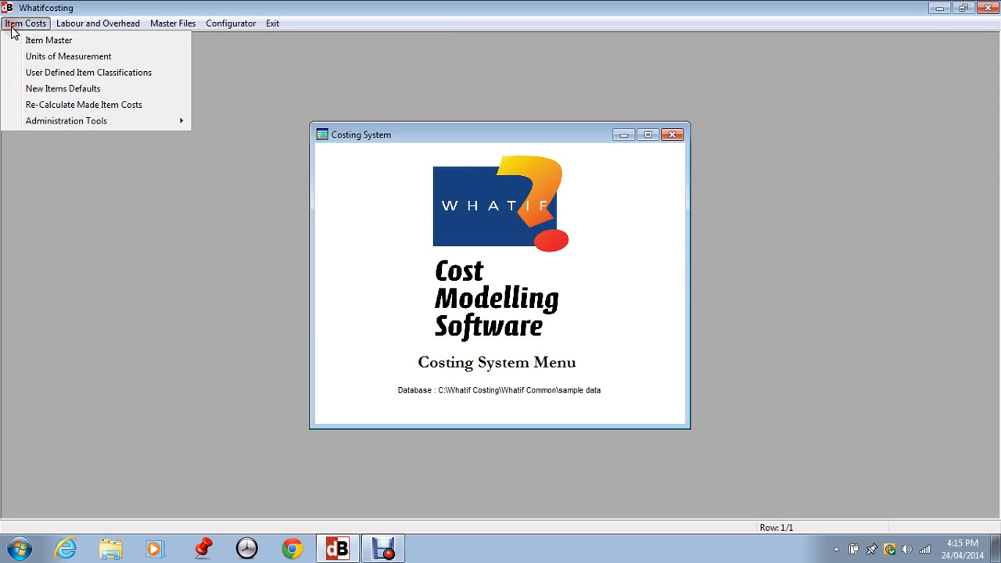
left_click(32, 40)
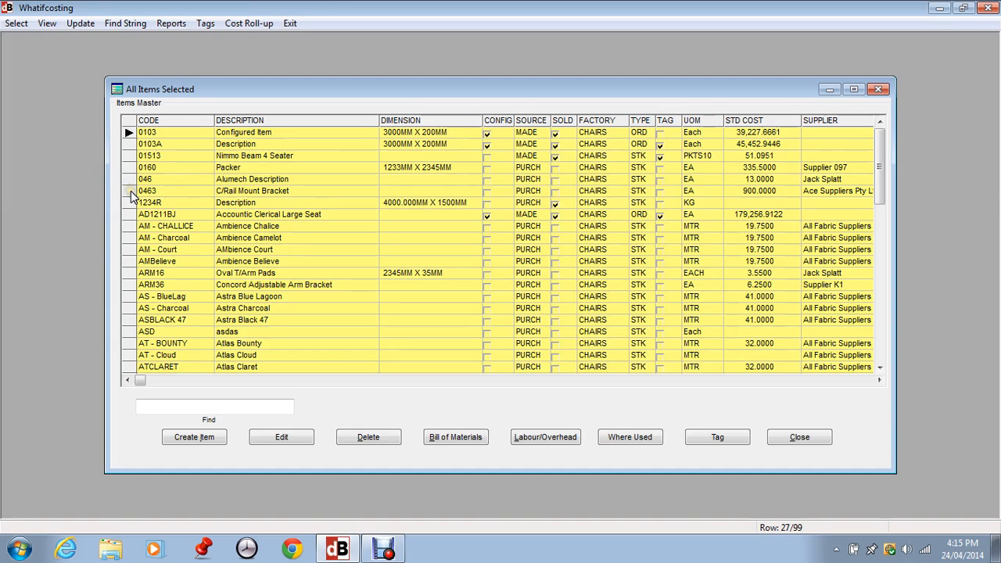
left_click(166, 134)
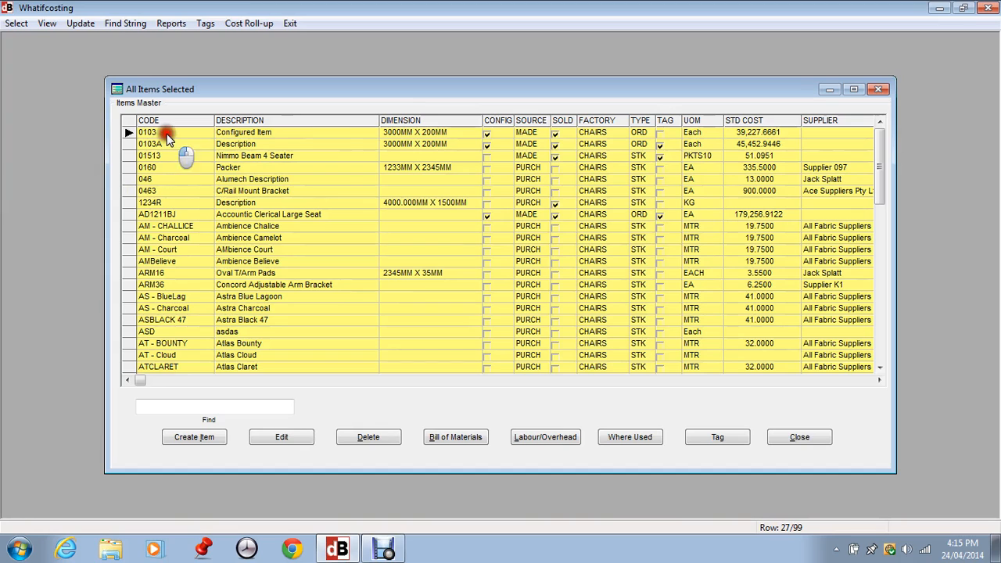
left_click(545, 436)
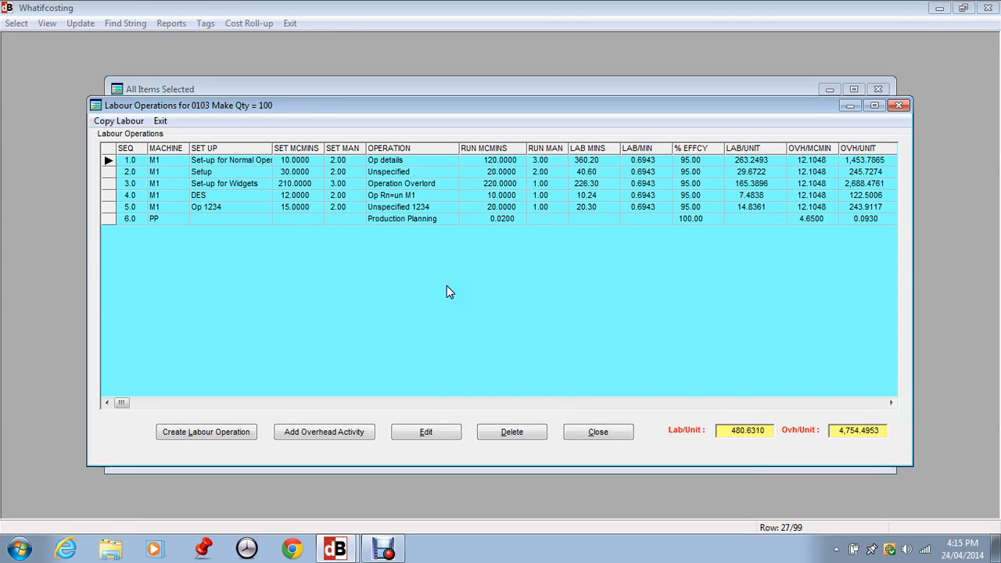
Open the Production Planning overhead activity, sequence 6.0, of item 0103 for editing.
left_click(128, 216)
left_click(113, 218)
left_click(807, 220)
left_click(817, 220)
left_click(422, 435)
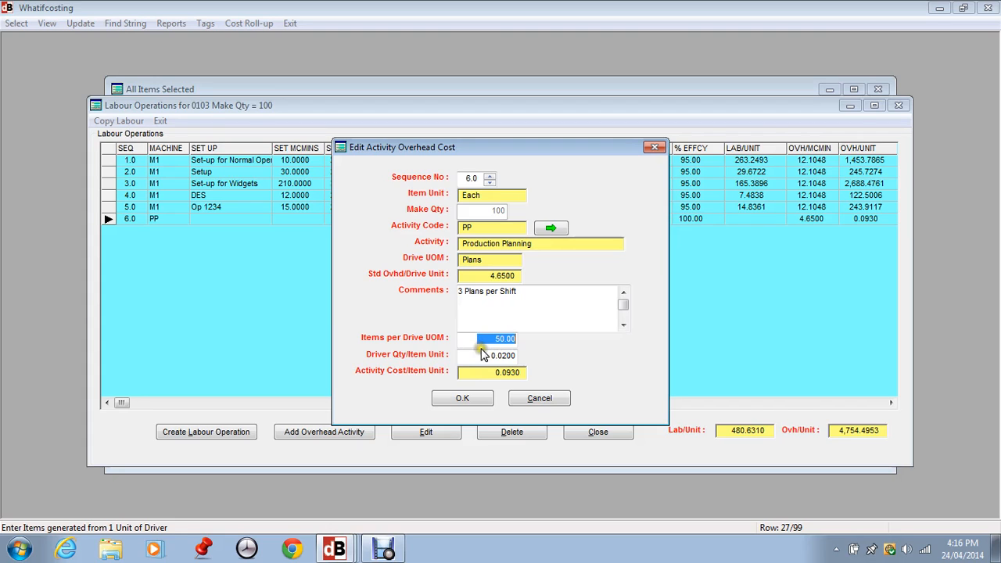
Set the Production Planning activity's items per drive UOM to 60.
left_click_drag(492, 339, 563, 342)
type("60.00")
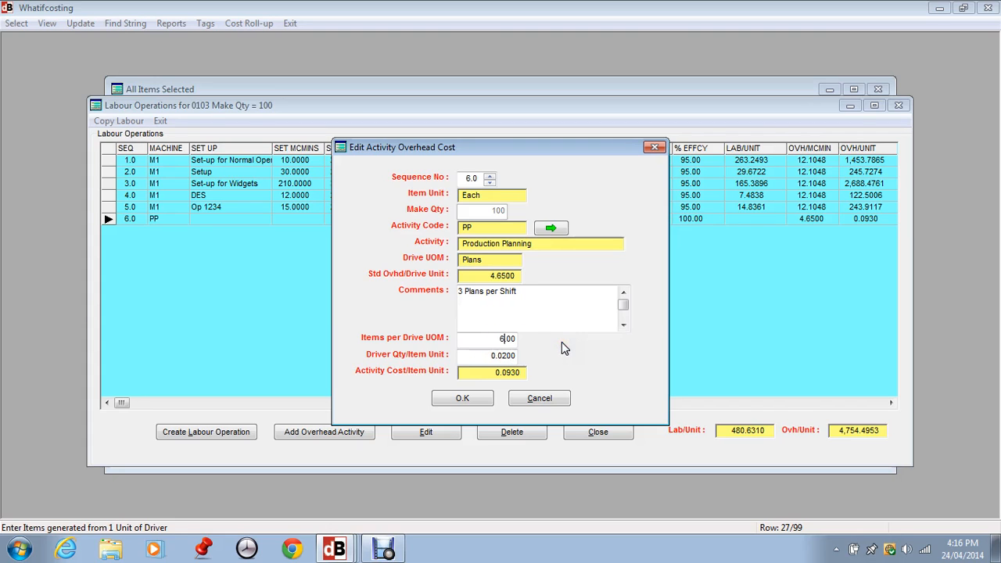
key("Tab")
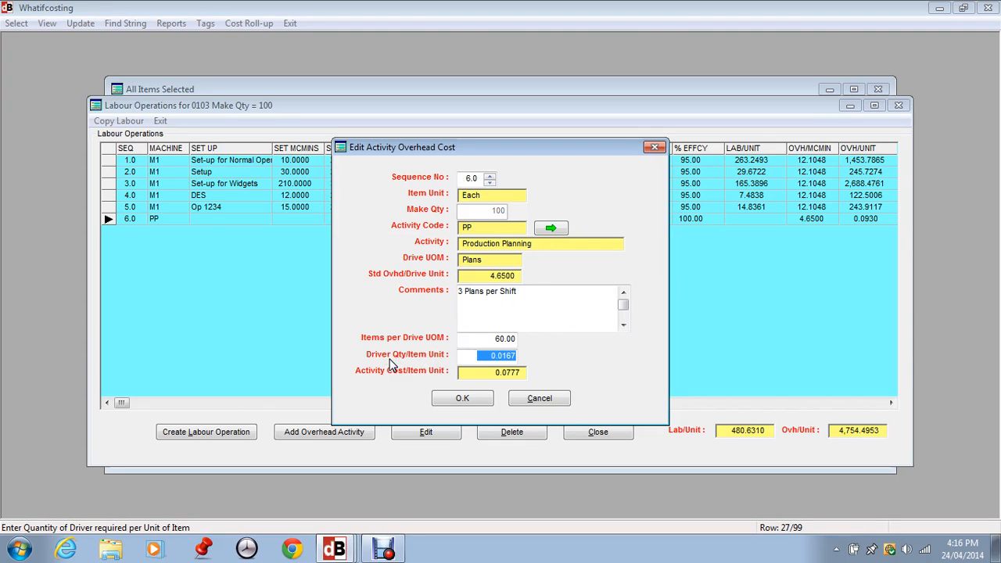
Set the items per drive UOM to 50 and save the Production Planning activity cost.
left_click(495, 339)
type("5")
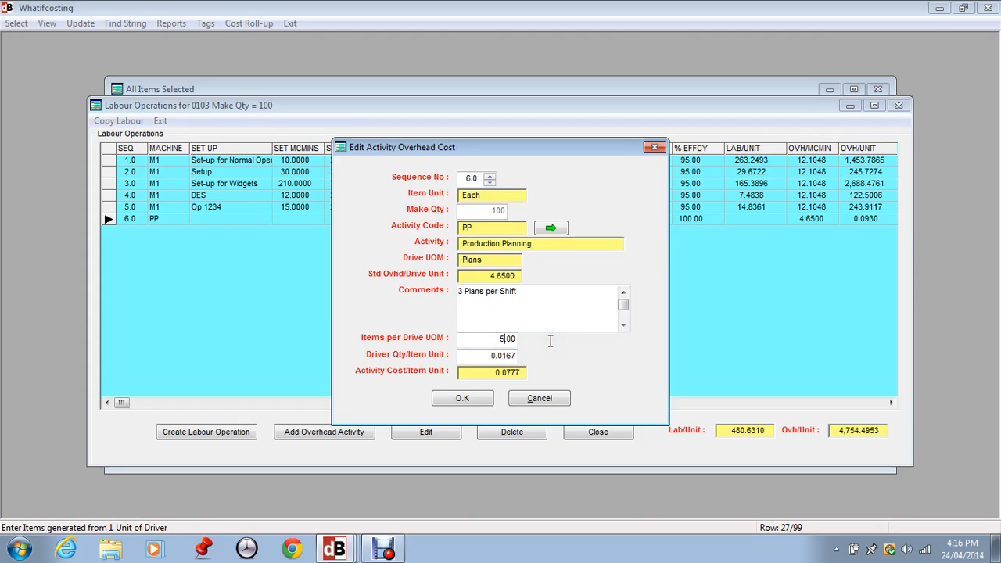
type("0")
key("Tab")
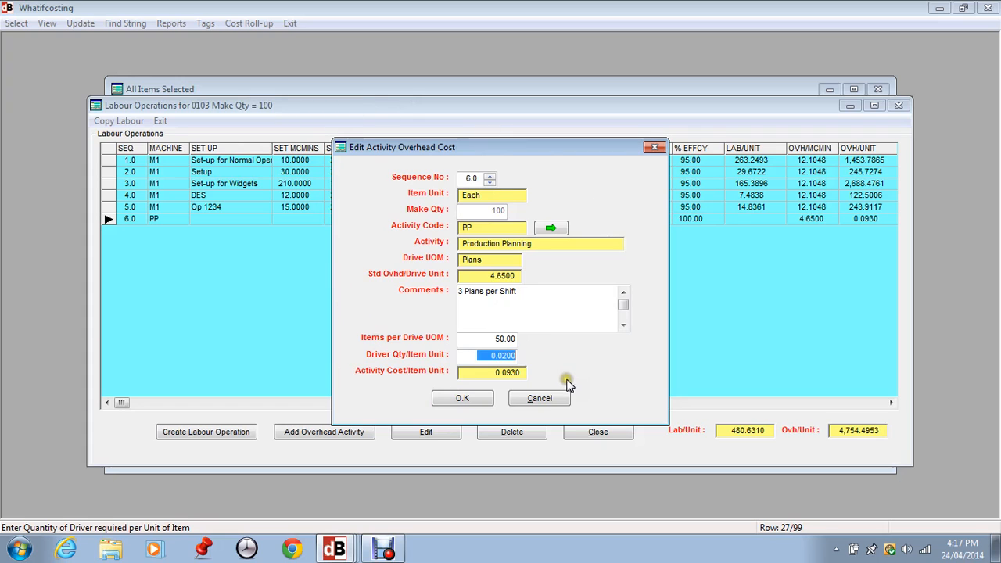
left_click(462, 399)
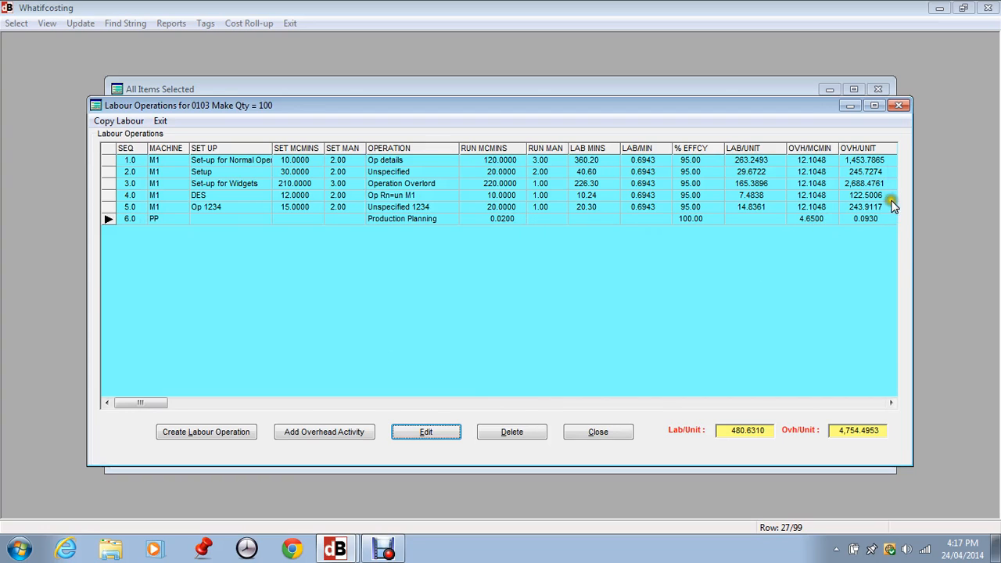
Close the labour operations and the items list, and open the list of overhead activities.
left_click(599, 433)
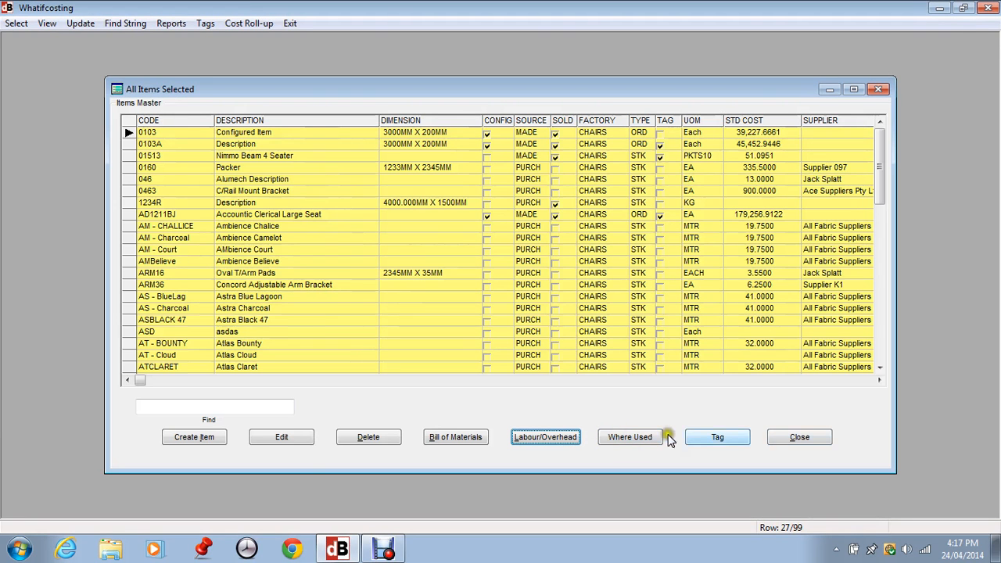
left_click(800, 437)
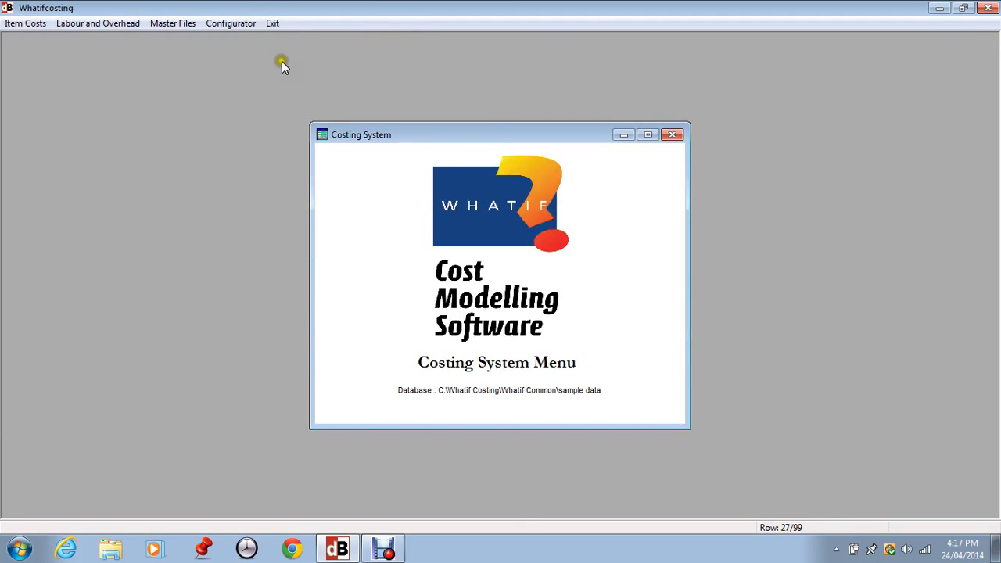
left_click(91, 23)
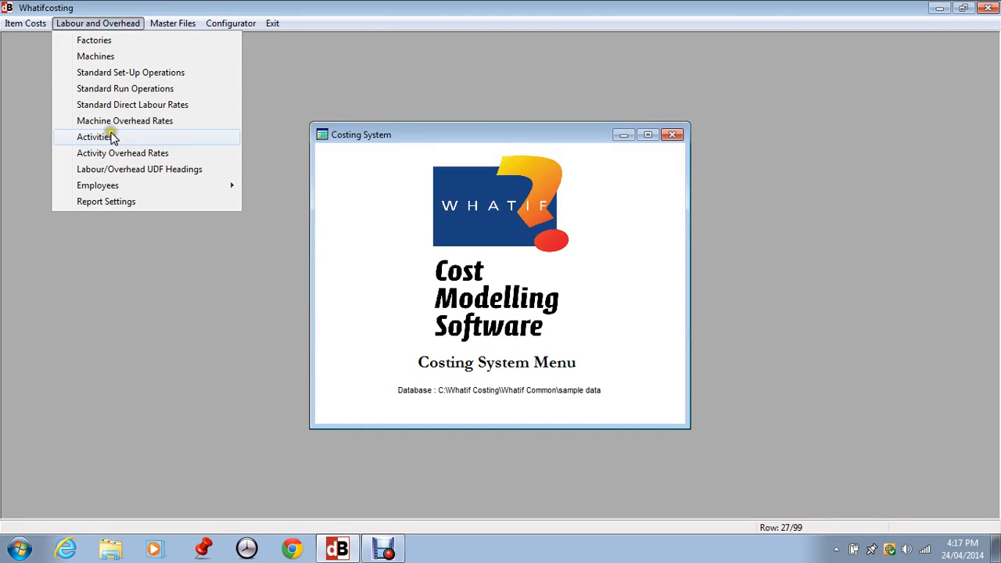
left_click(111, 137)
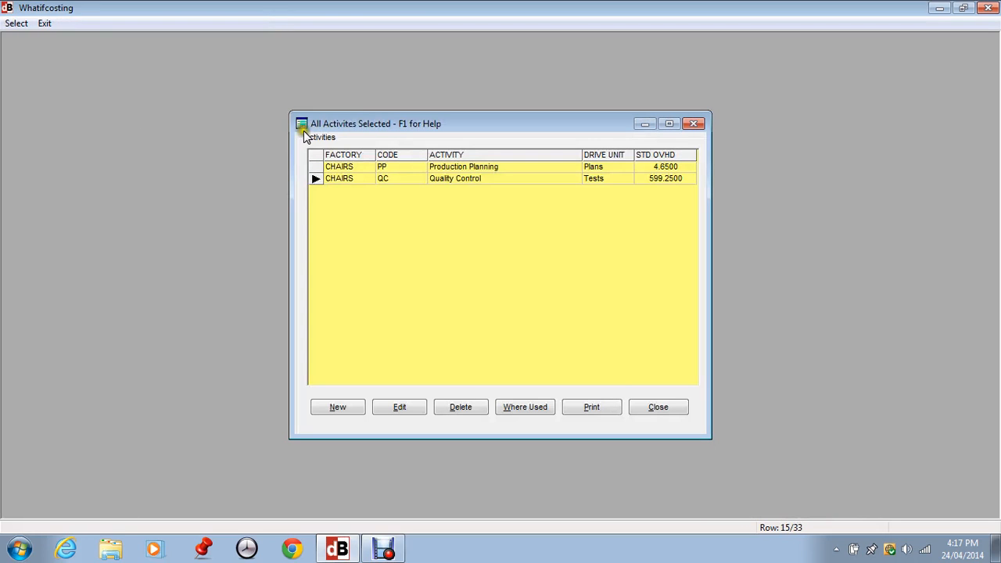
Open the details of the Quality Control activity of the CHAIRS factory for editing.
left_click(412, 166)
left_click(412, 178)
left_click(408, 177)
left_click(410, 409)
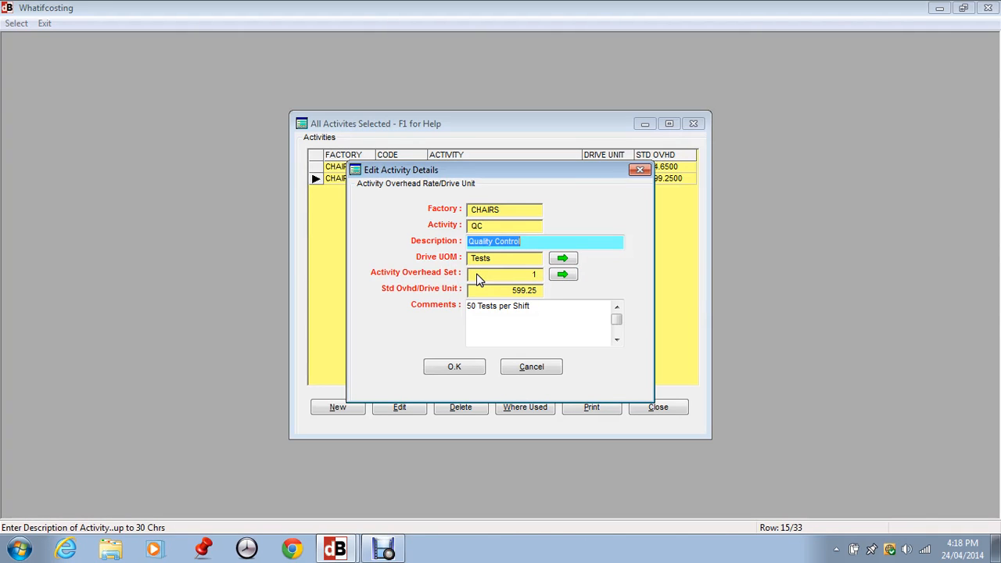
left_click(435, 278)
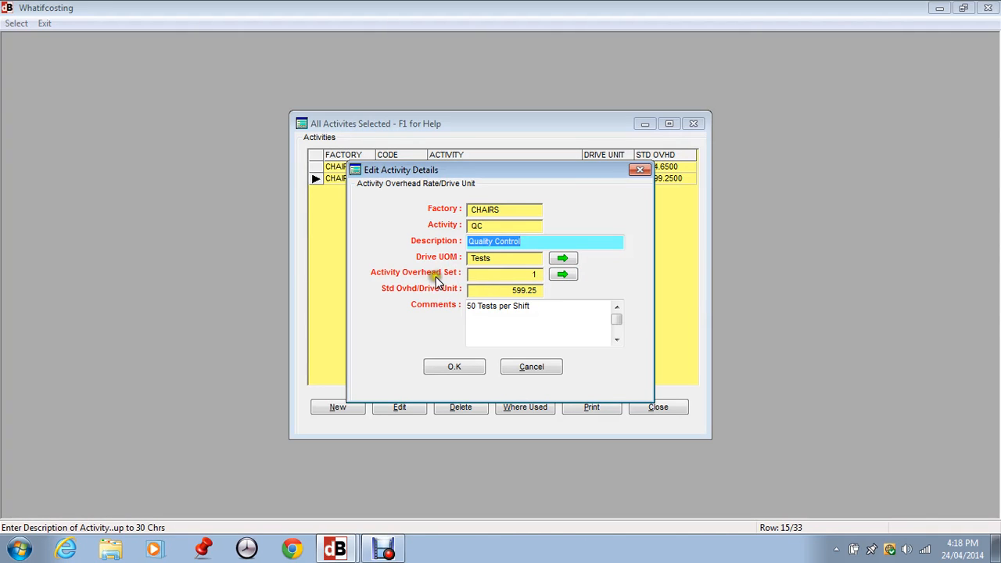
Assign activity overhead set 2 to the Quality Control activity and save its details.
left_click(562, 273)
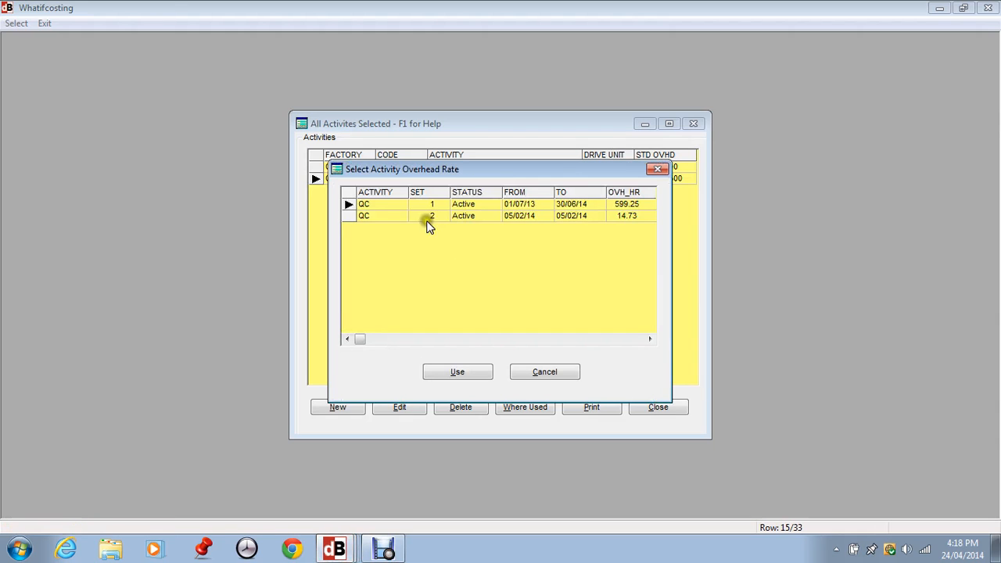
left_click(387, 216)
left_click(393, 204)
left_click(394, 215)
left_click(394, 216)
left_click(391, 205)
left_click(392, 215)
left_click(384, 205)
left_click(375, 216)
left_click(465, 377)
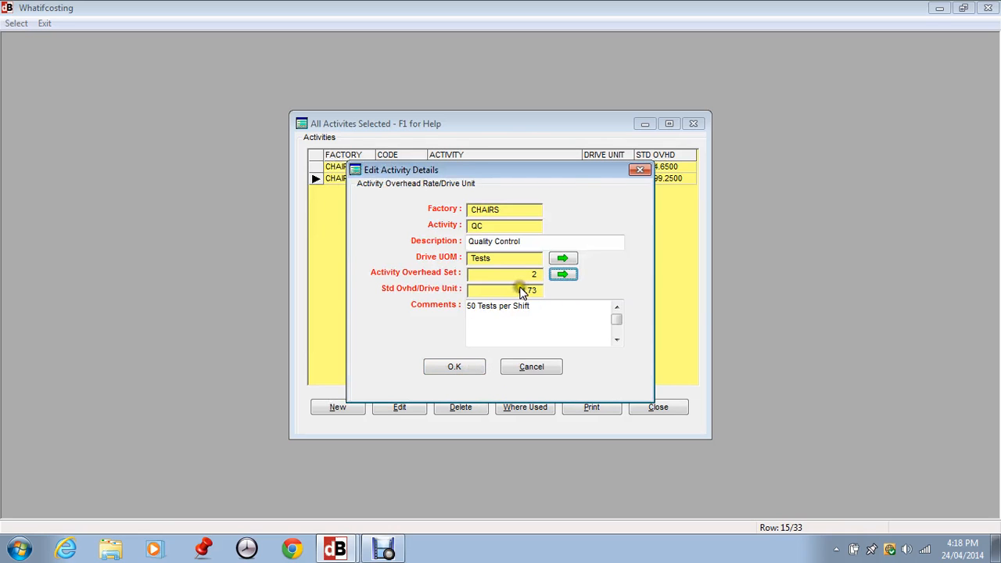
left_click(472, 366)
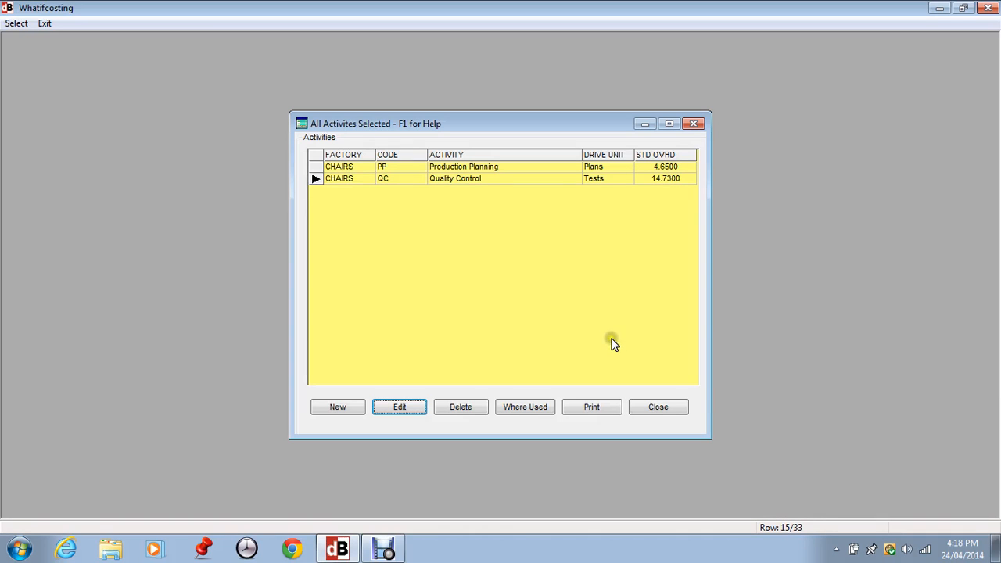
Close the activities list, open the Activity Overhead Sets and select set 2.
left_click(661, 415)
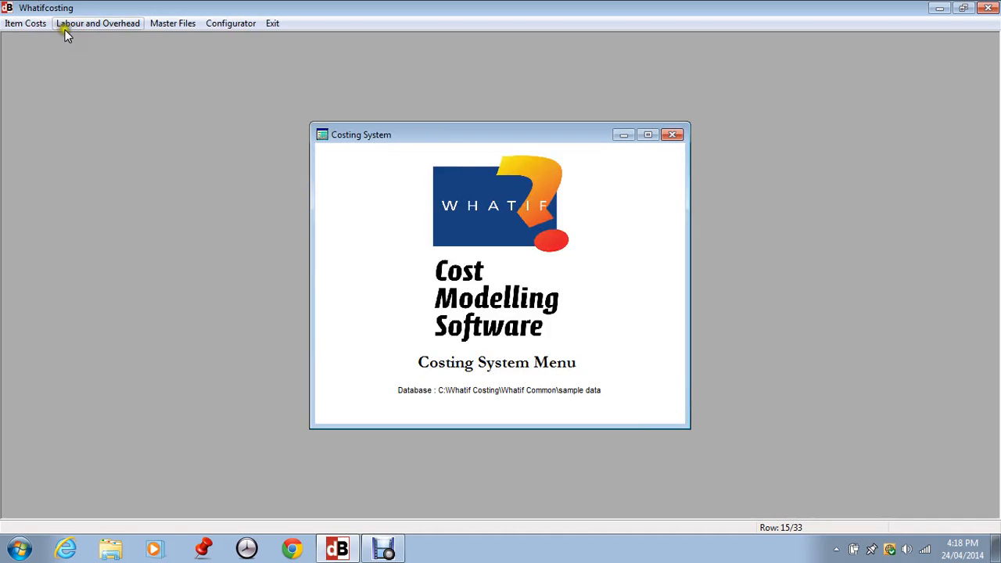
left_click(66, 27)
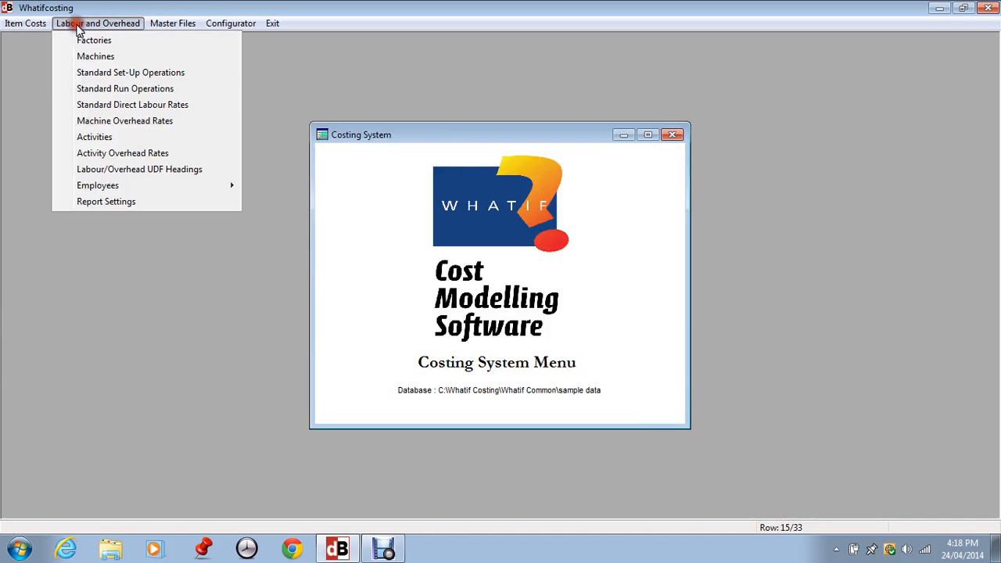
left_click(132, 156)
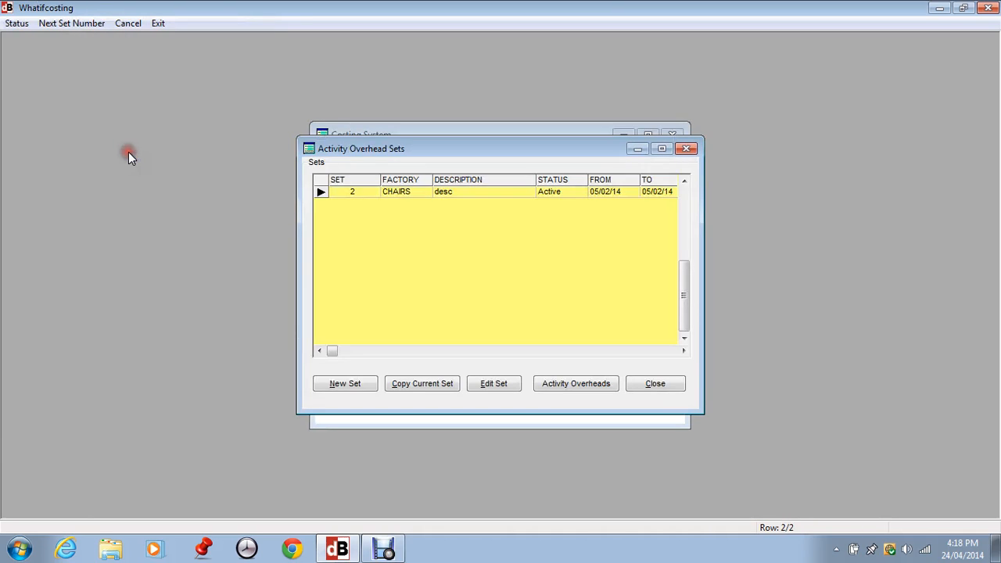
left_click(683, 180)
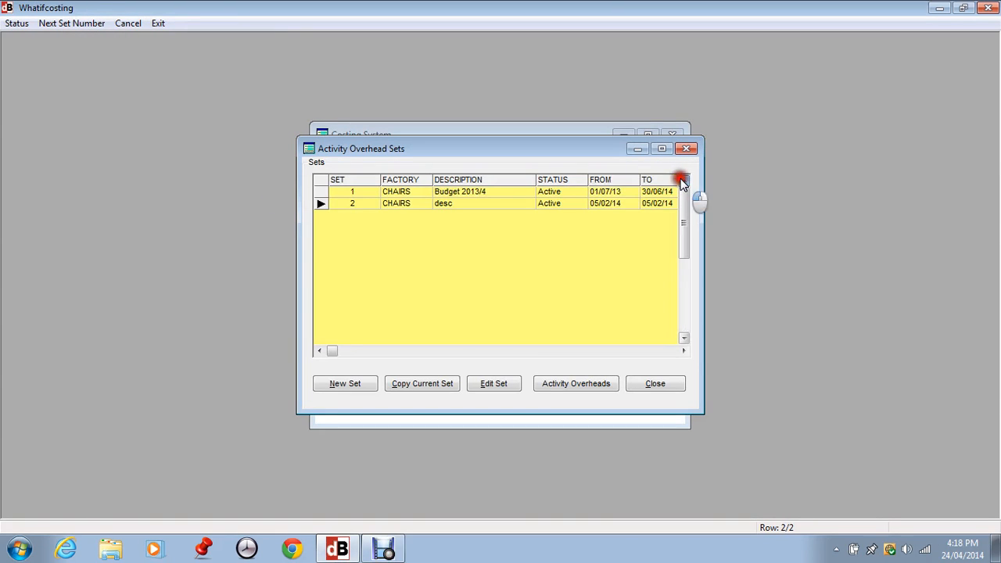
left_click(350, 223)
left_click(334, 181)
left_click(339, 201)
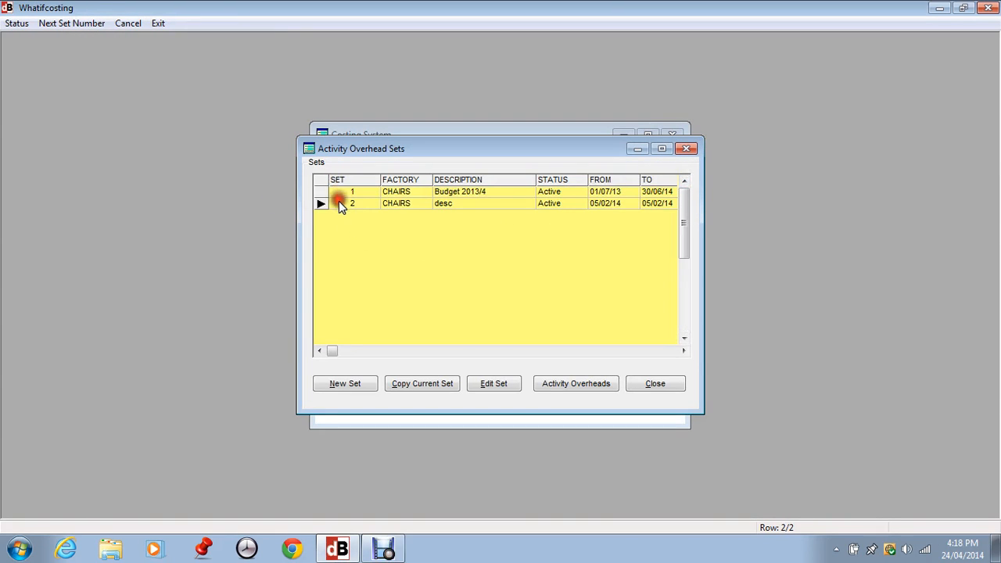
left_click(344, 383)
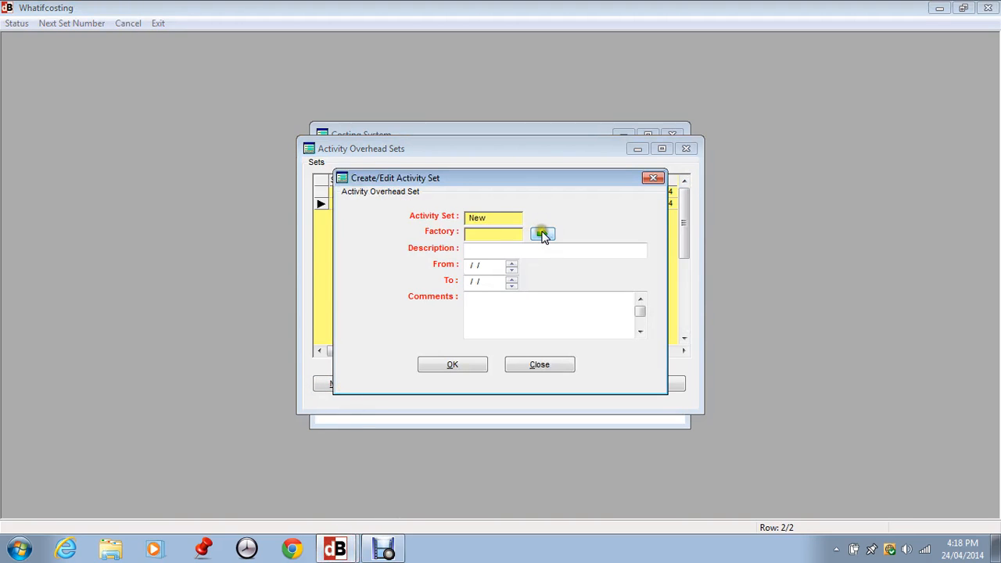
left_click(543, 234)
left_click(426, 254)
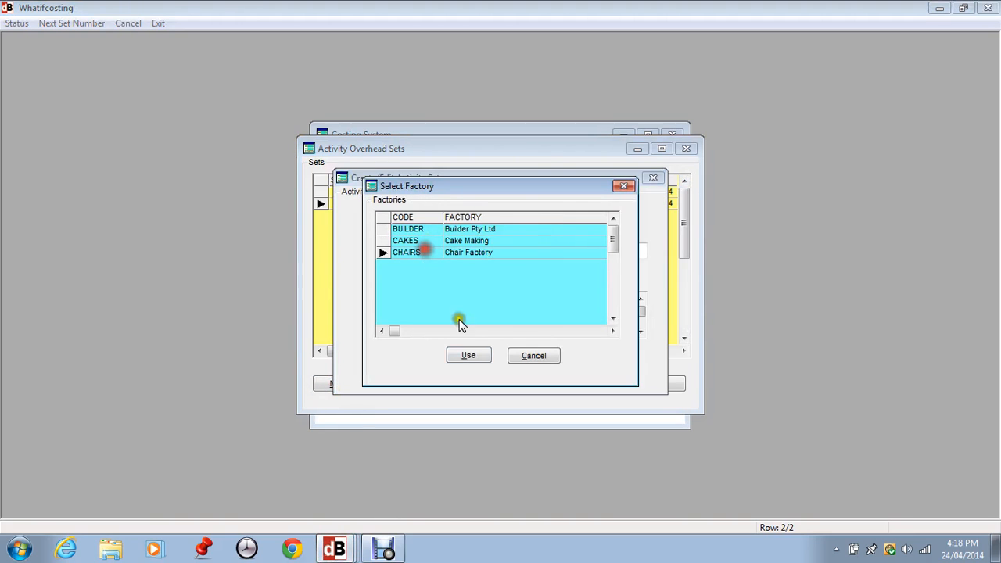
left_click(473, 357)
left_click(480, 250)
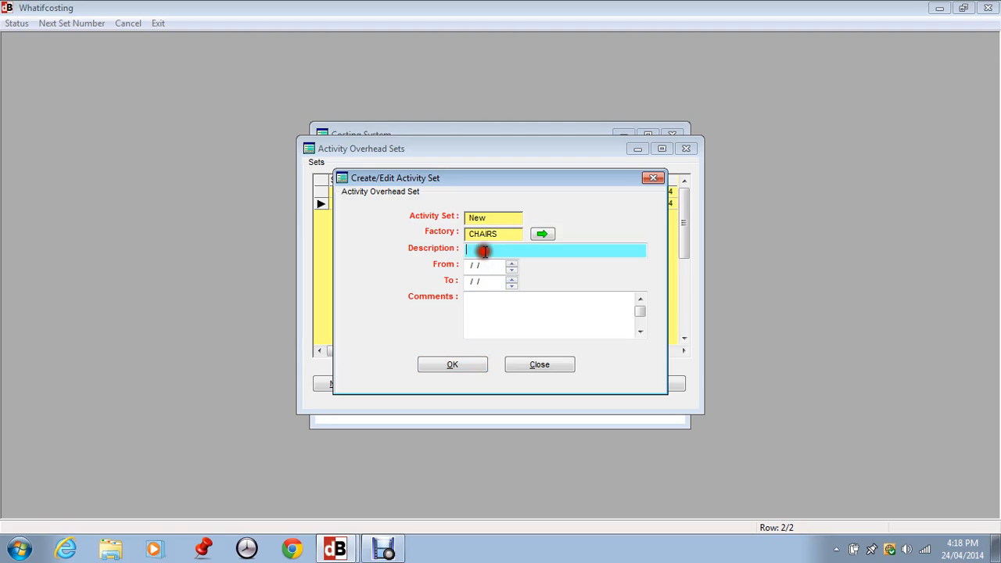
left_click(538, 365)
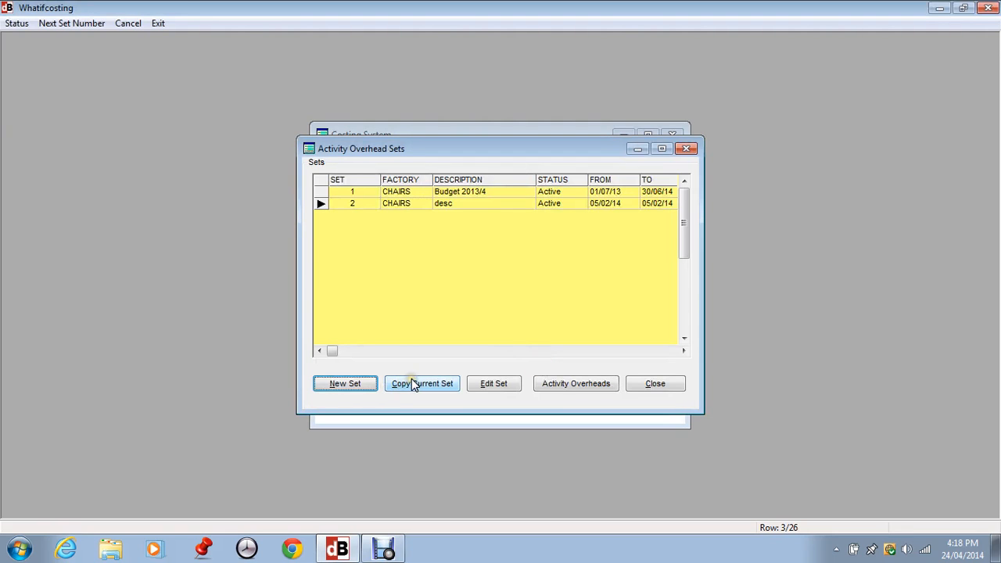
Open the overhead details of the Quality Control activity within activity overhead set 2.
left_click(349, 205)
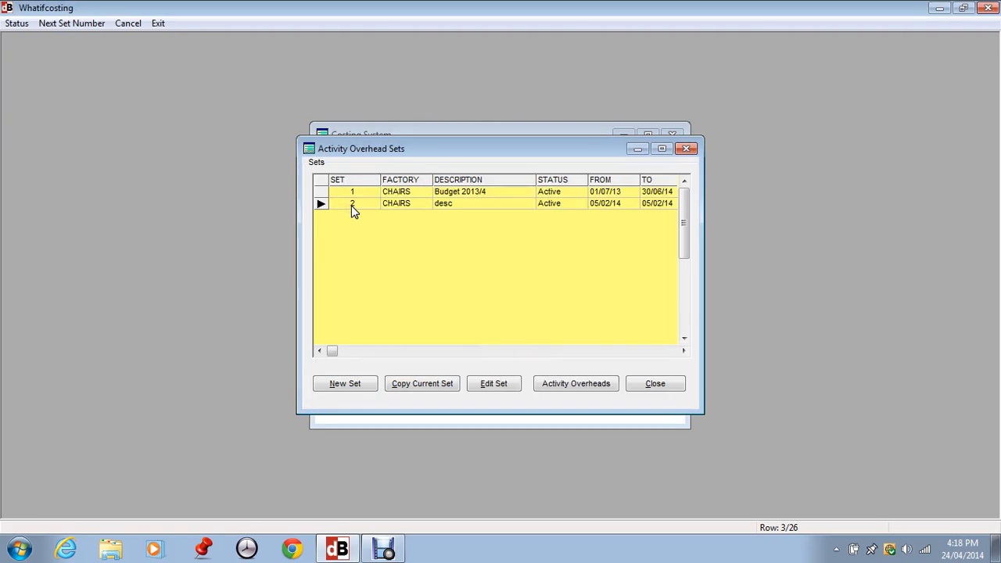
left_click(548, 382)
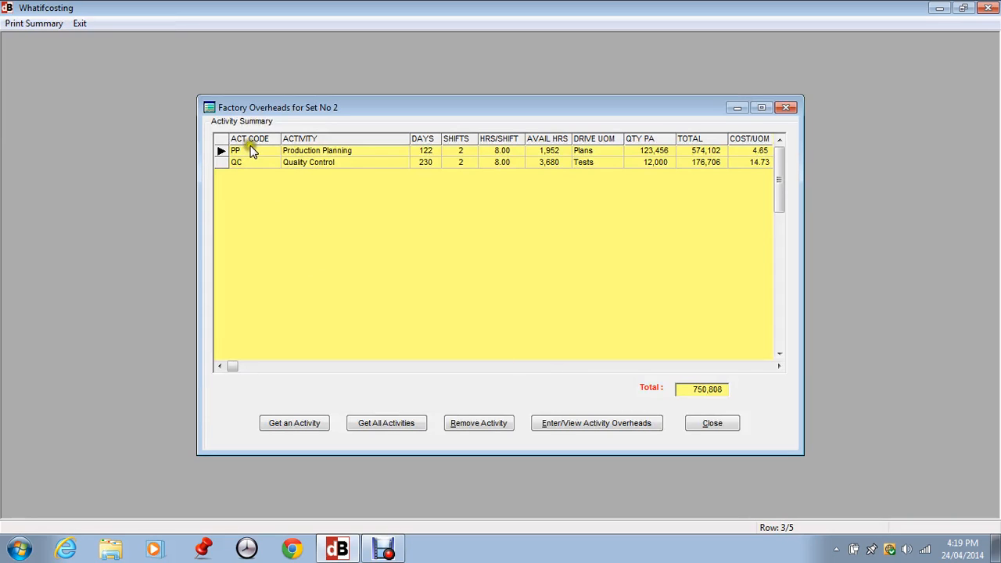
left_click(339, 165)
left_click(276, 420)
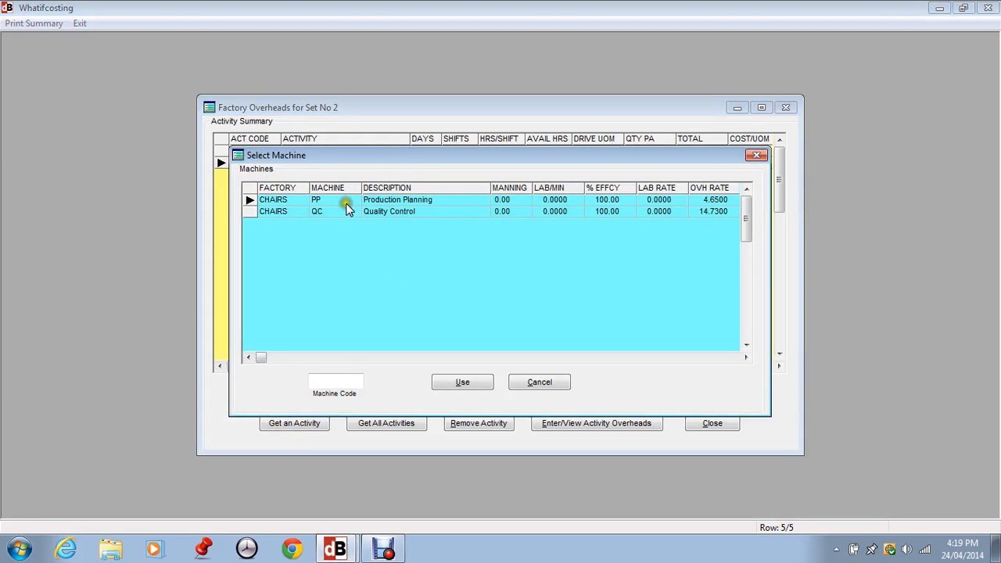
left_click(530, 384)
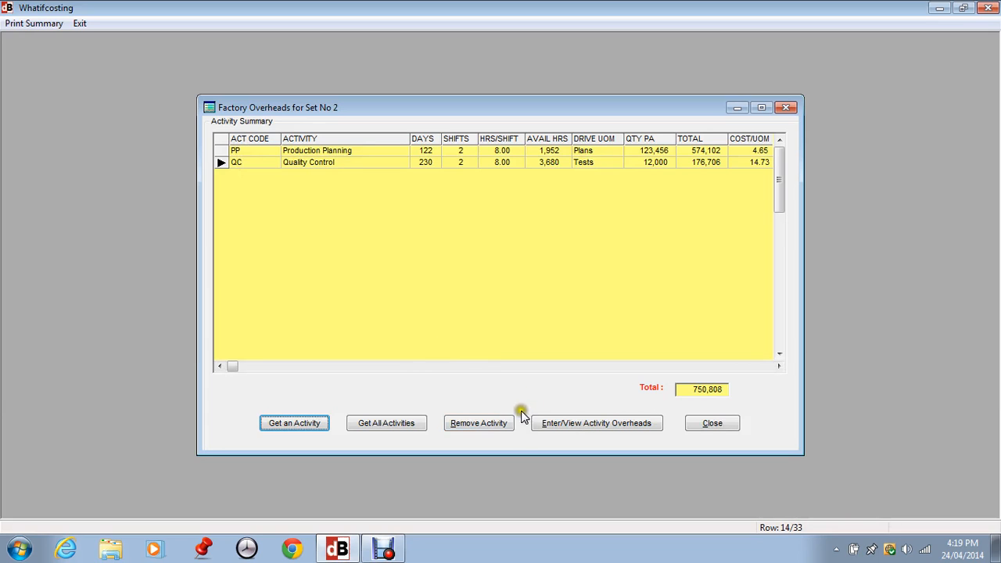
left_click(566, 425)
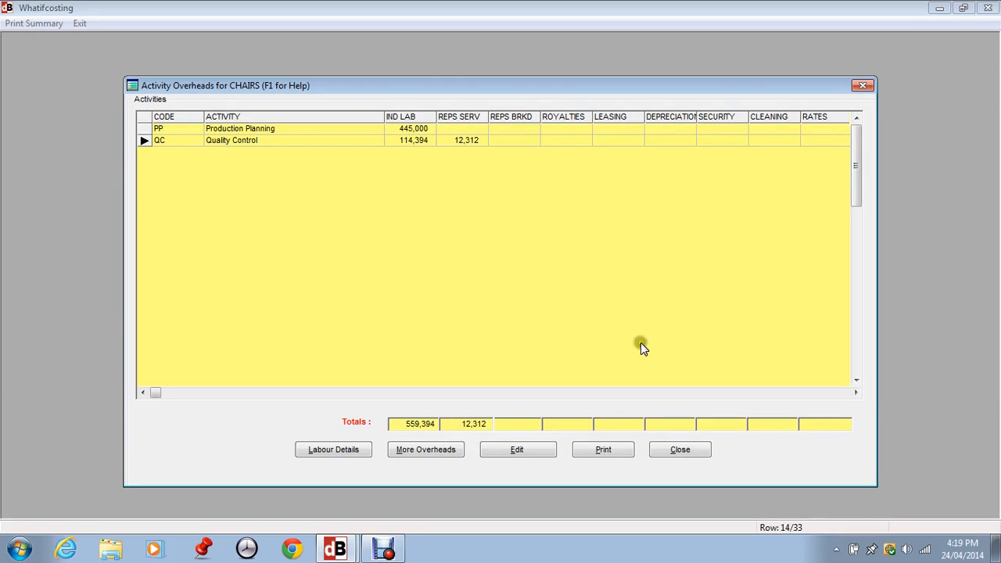
left_click(521, 451)
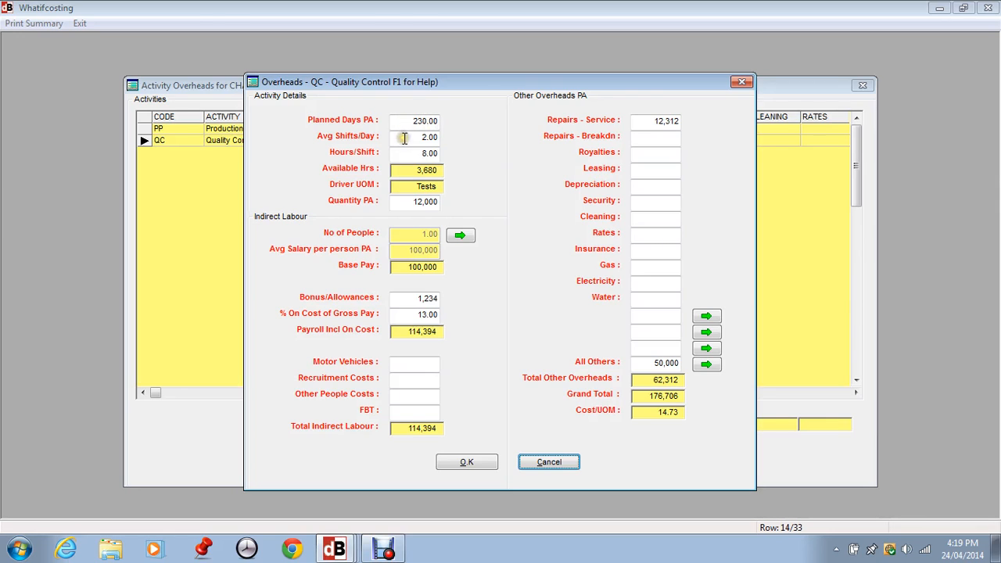
Add the CHAIRS sheet metal worker with the 89,011 salary from the employee list to the Quality Control salary details.
left_click(397, 201)
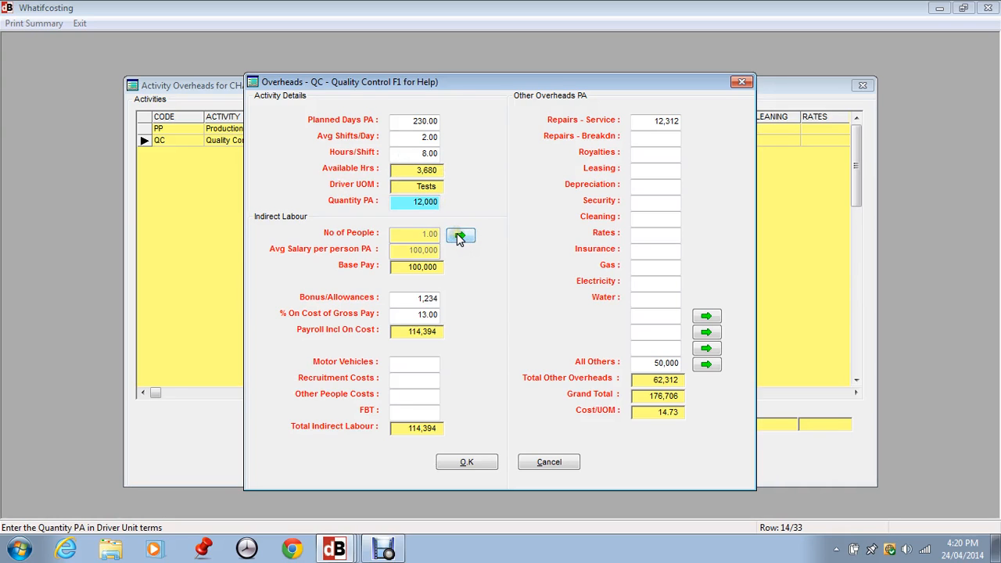
left_click(459, 236)
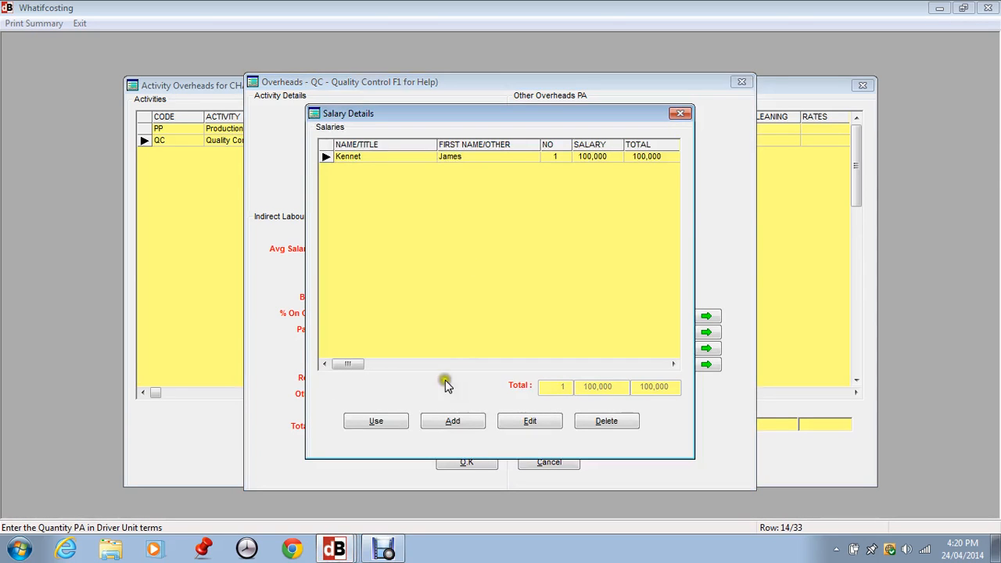
left_click(450, 422)
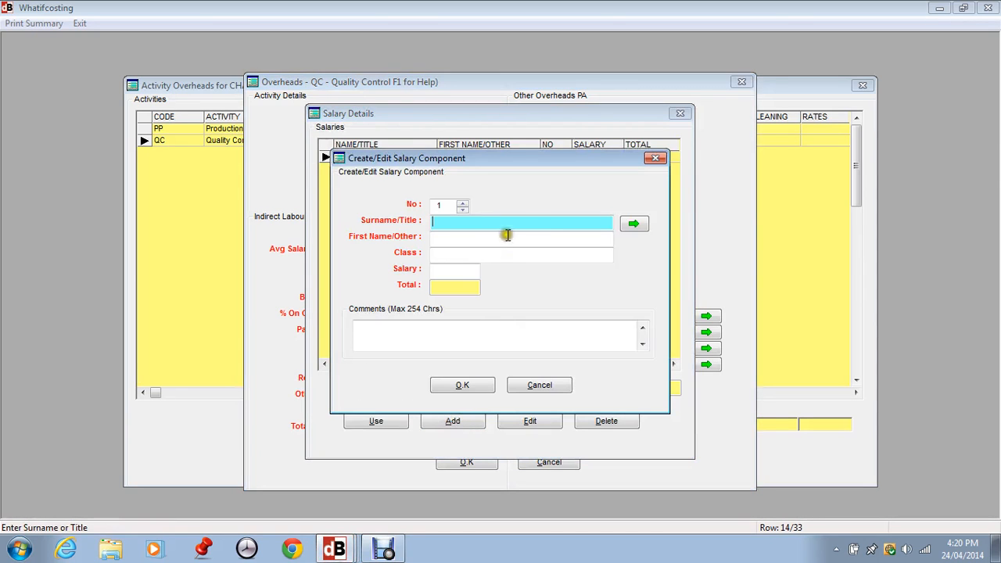
left_click(634, 224)
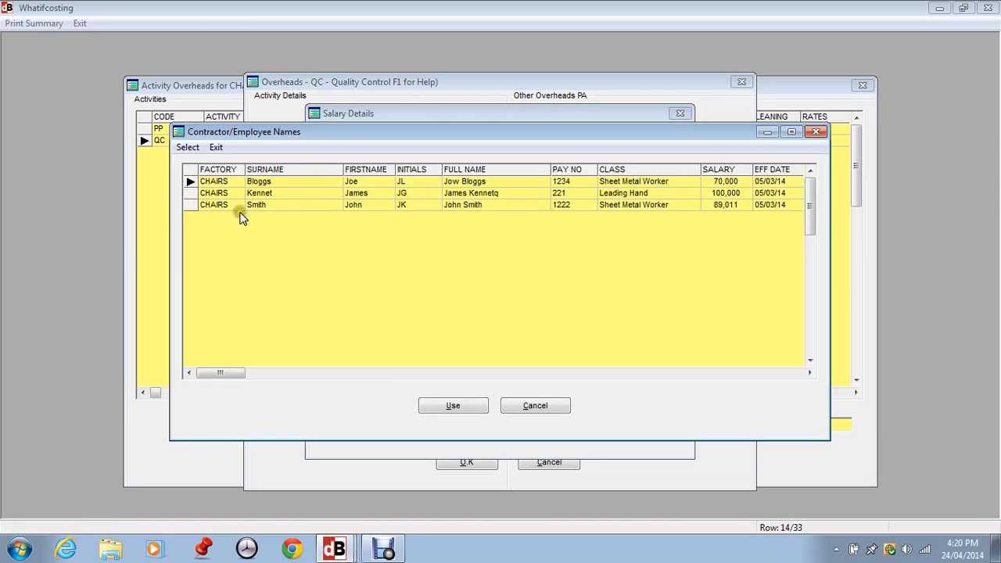
left_click(451, 407)
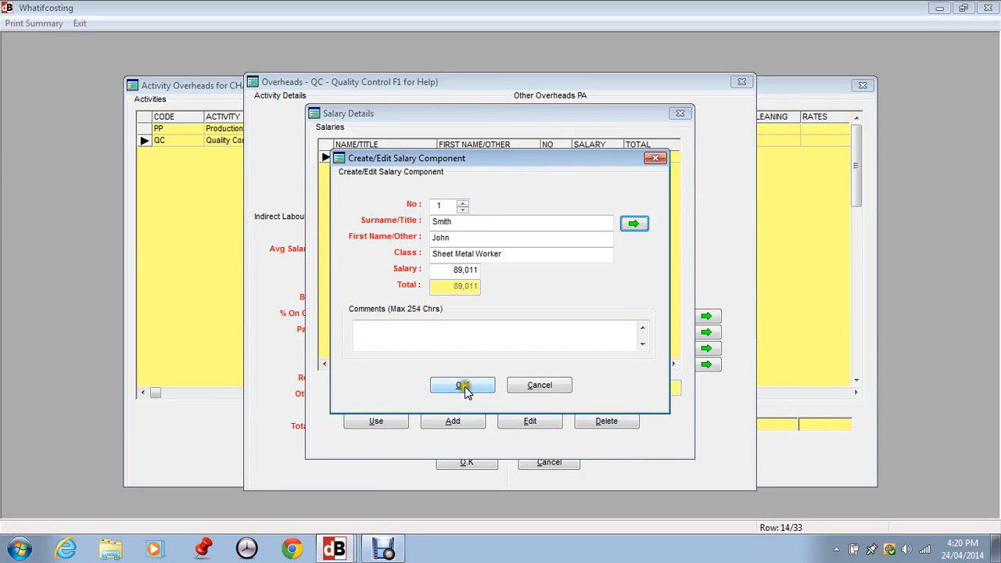
left_click(462, 385)
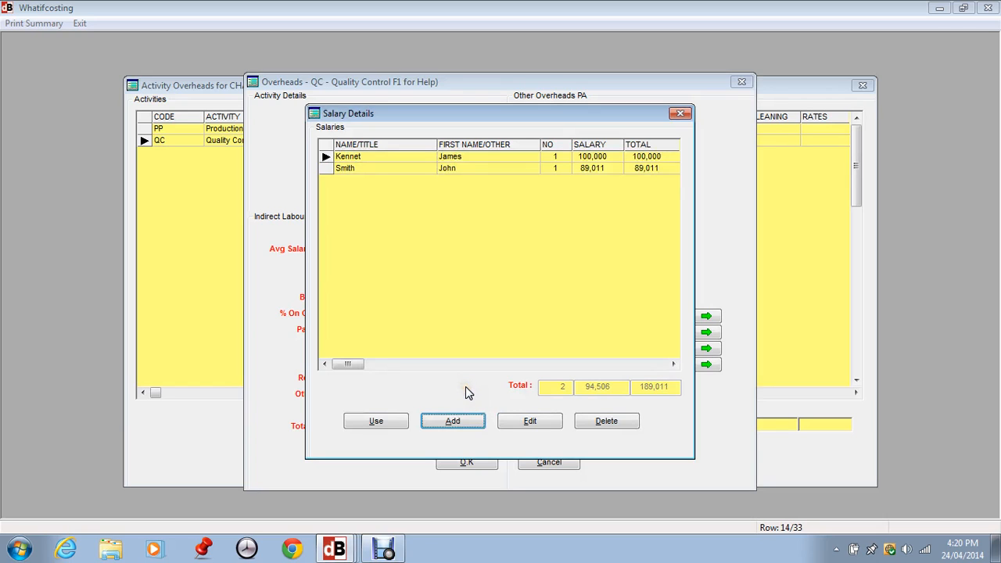
Start another salary component for 3 people with the title Lab Assistants.
left_click(446, 420)
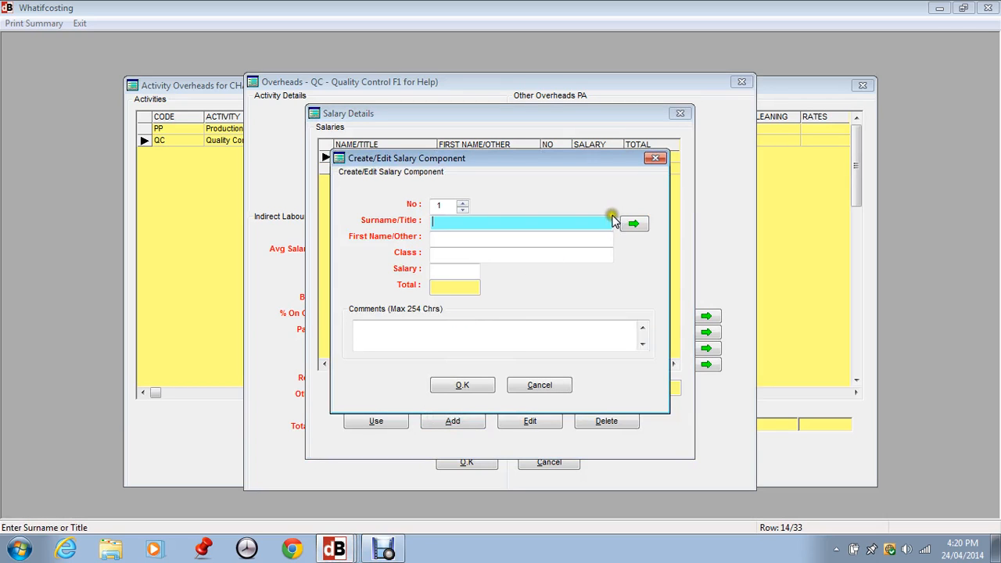
left_click(462, 205)
left_click(462, 205)
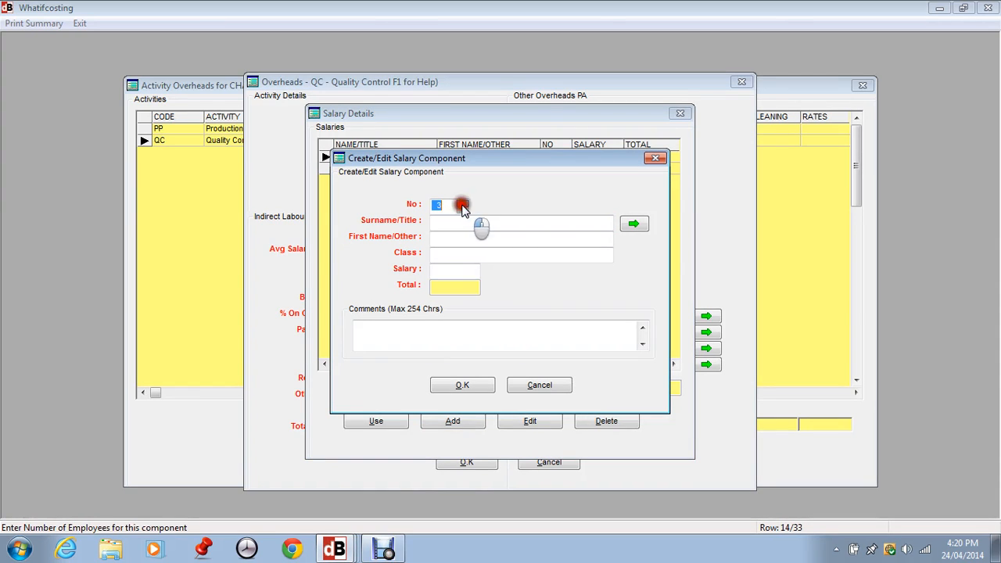
left_click(442, 223)
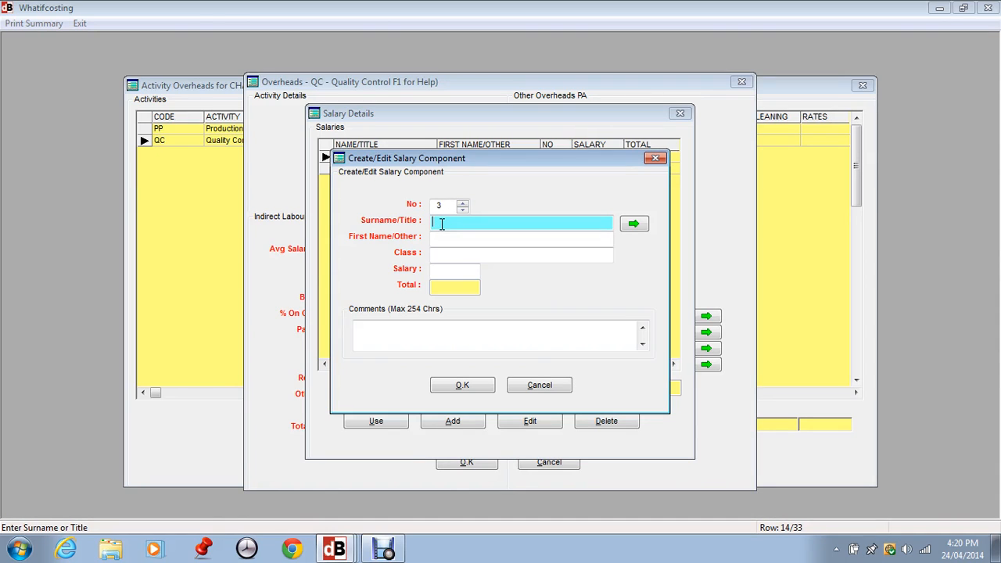
type("Labo")
type("ab Assistants")
Complete the Lab Assistants component with Class 1, salary 90,000 and other title Qualified, and apply the salary list to the activity's indirect labour.
left_click(450, 257)
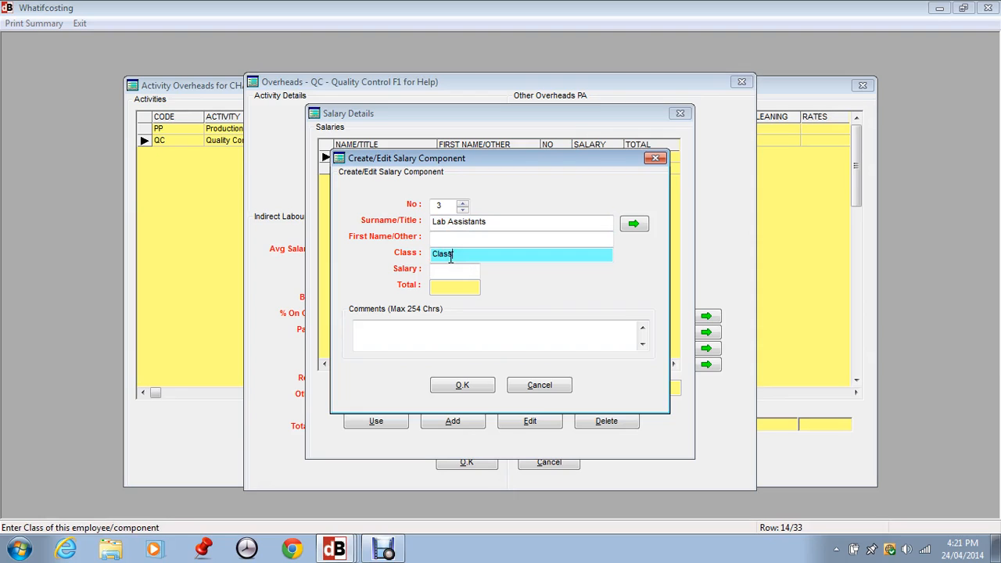
left_click(438, 268)
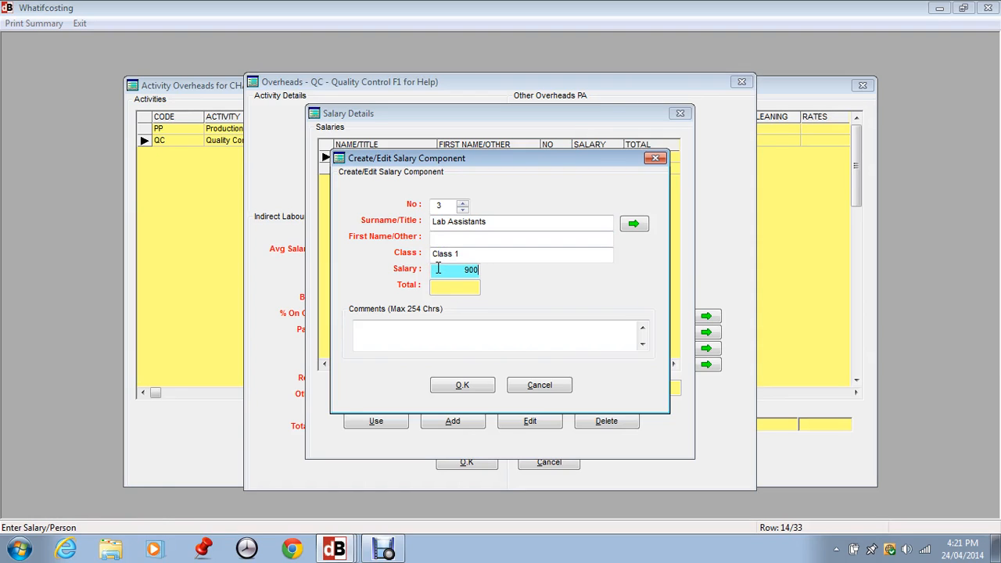
key("Tab")
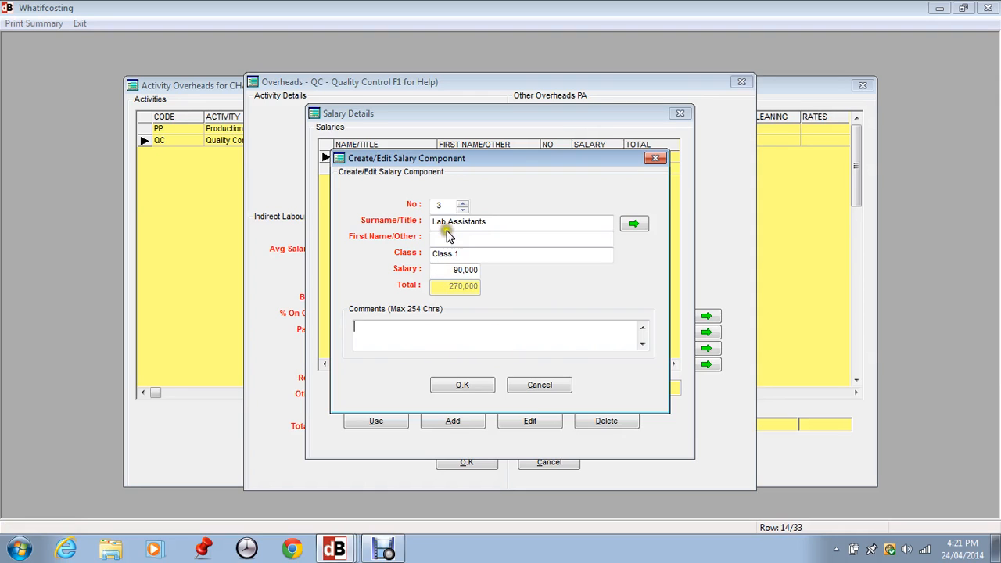
left_click(463, 390)
left_click(499, 311)
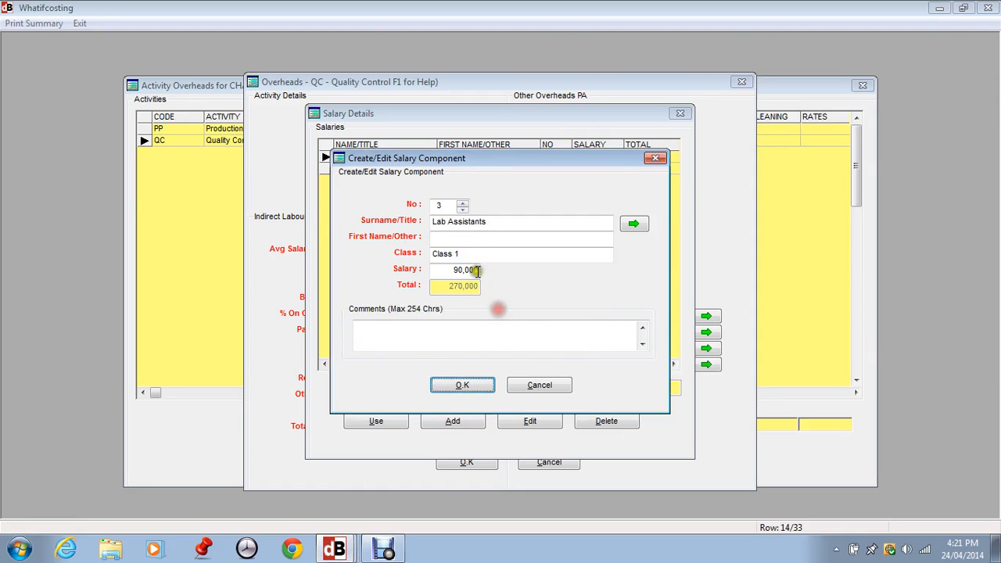
left_click(473, 241)
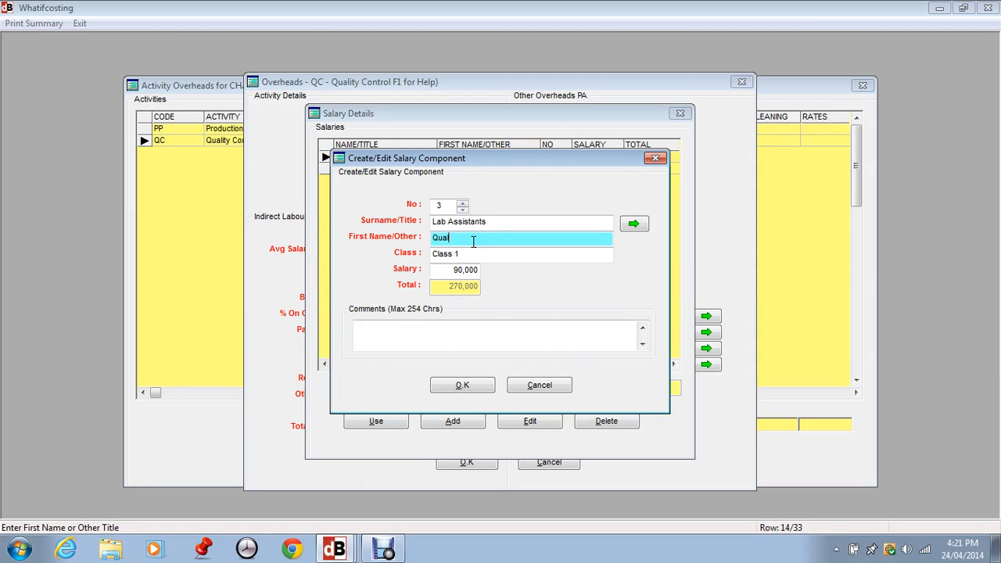
left_click(464, 385)
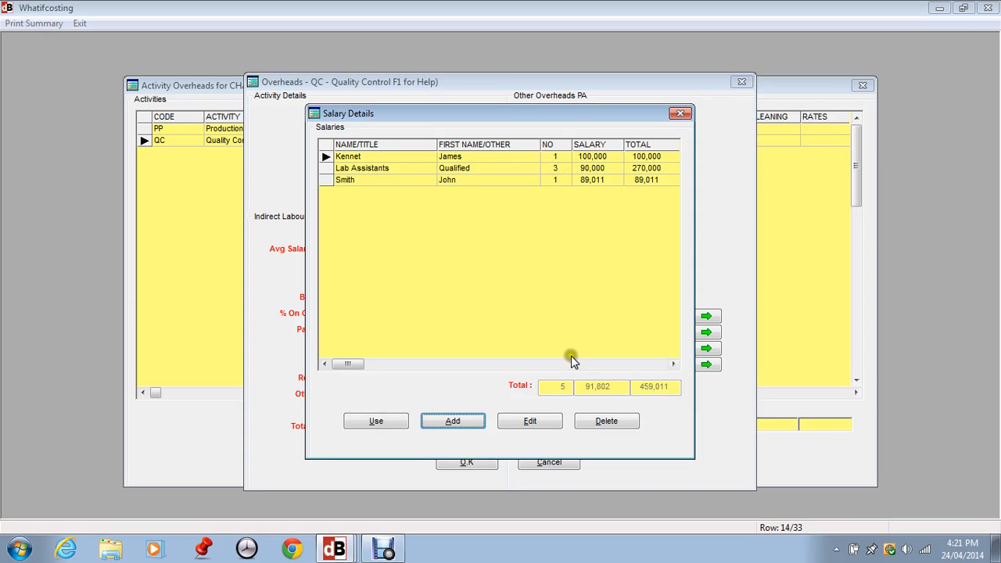
left_click(379, 429)
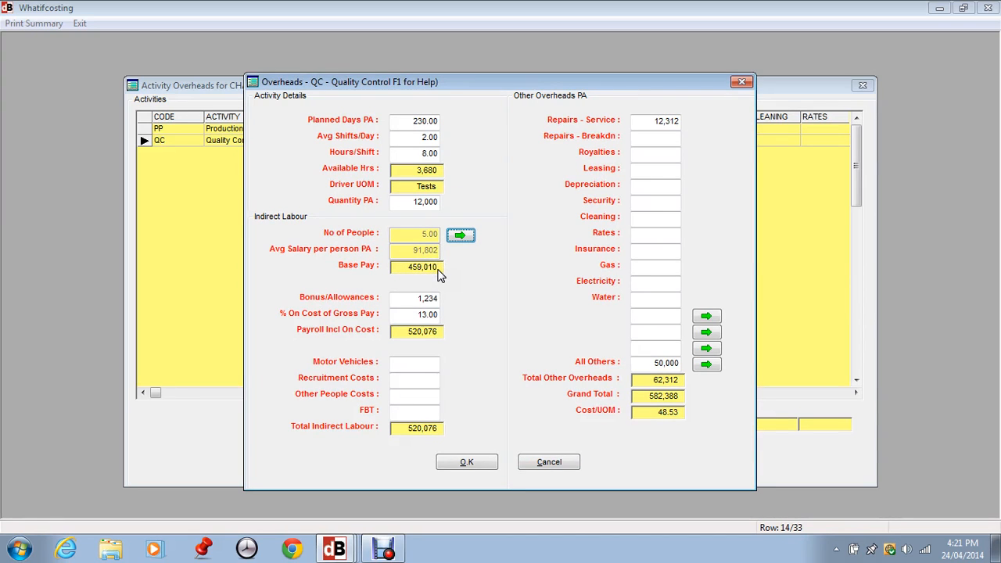
Set the indirect labour Bonus/Allowances to 3,456 and the % On Cost of Gross Pay to 20.
left_click(412, 303)
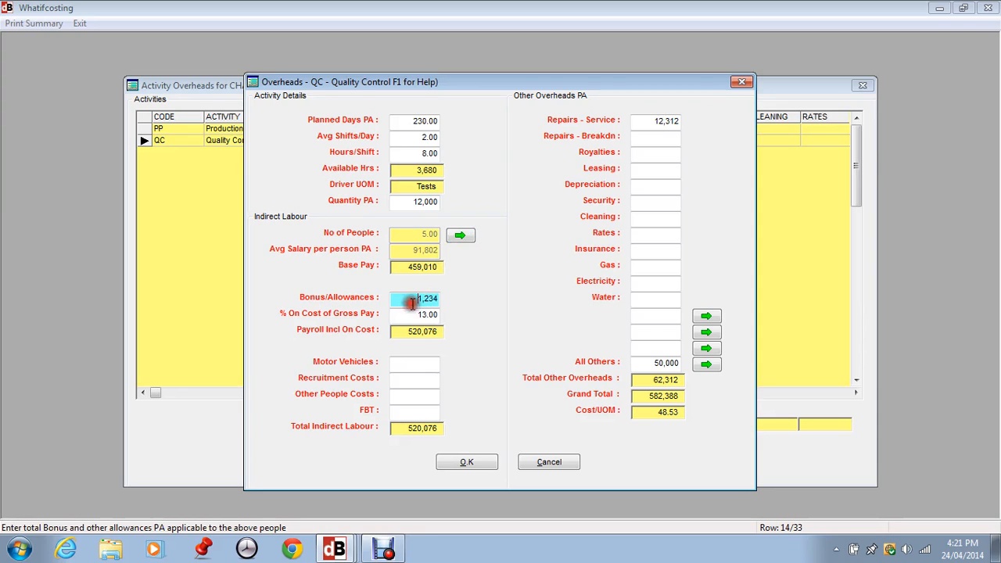
left_click_drag(404, 294, 460, 301)
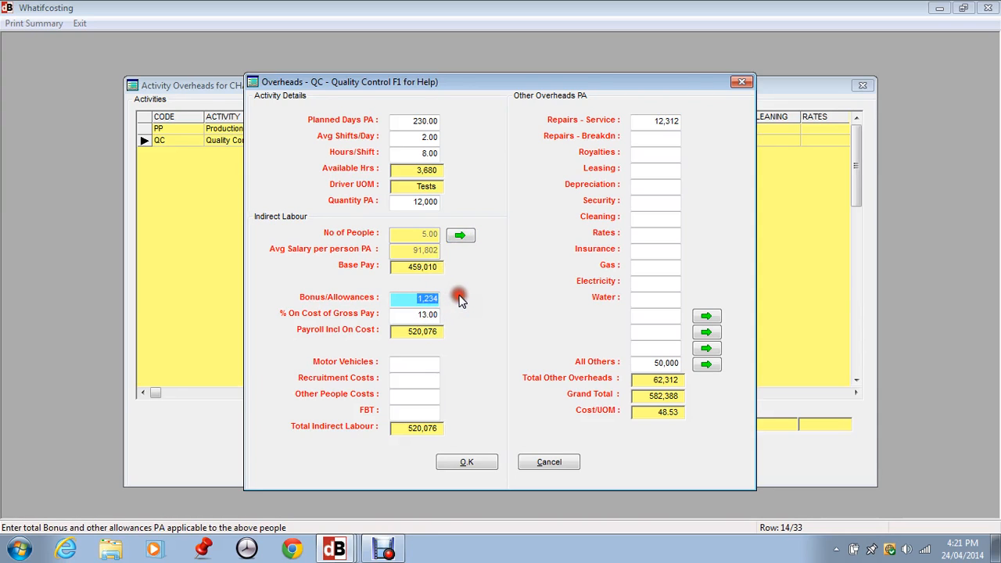
type("3,456")
key("Tab")
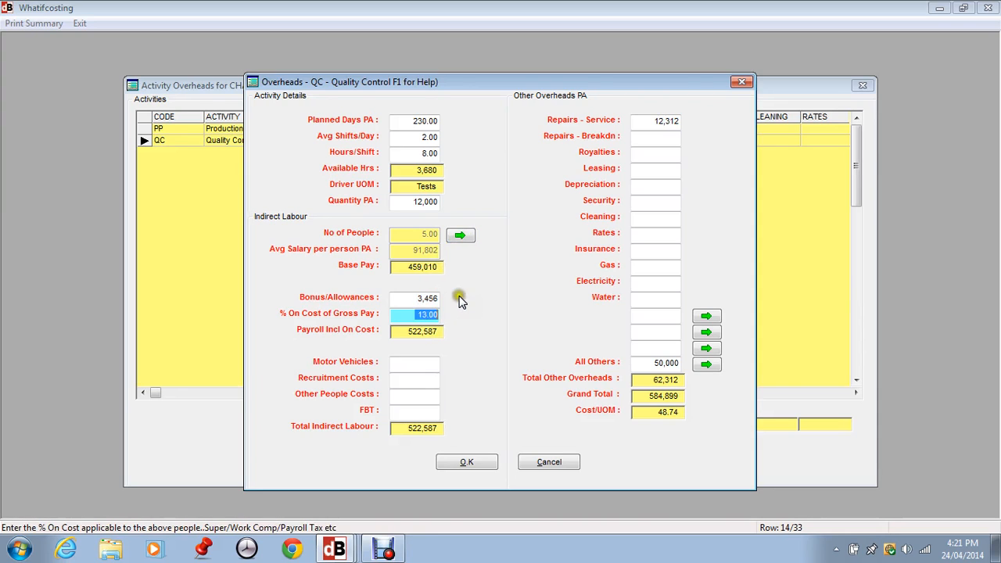
type("20")
key("Tab")
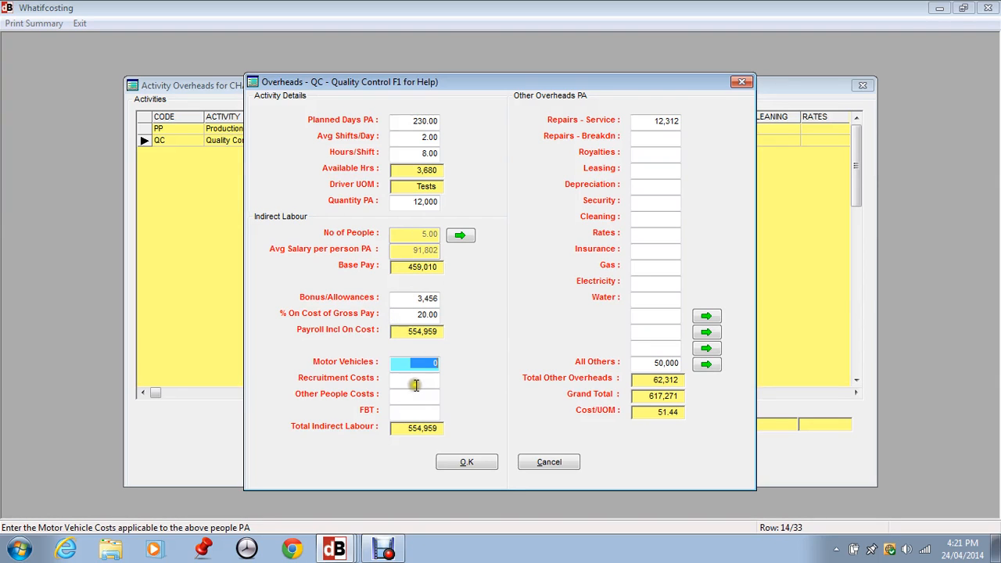
Enter Motor Vehicles costs of 50,000 and Recruitment Costs of 1,234 for the indirect labour.
type("50")
key("Tab")
type("1234")
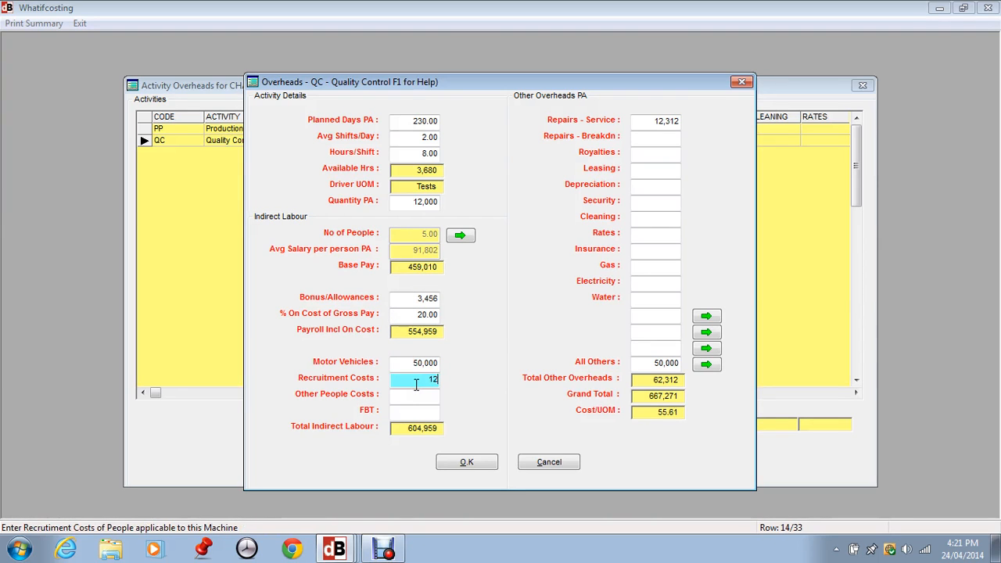
key("Tab")
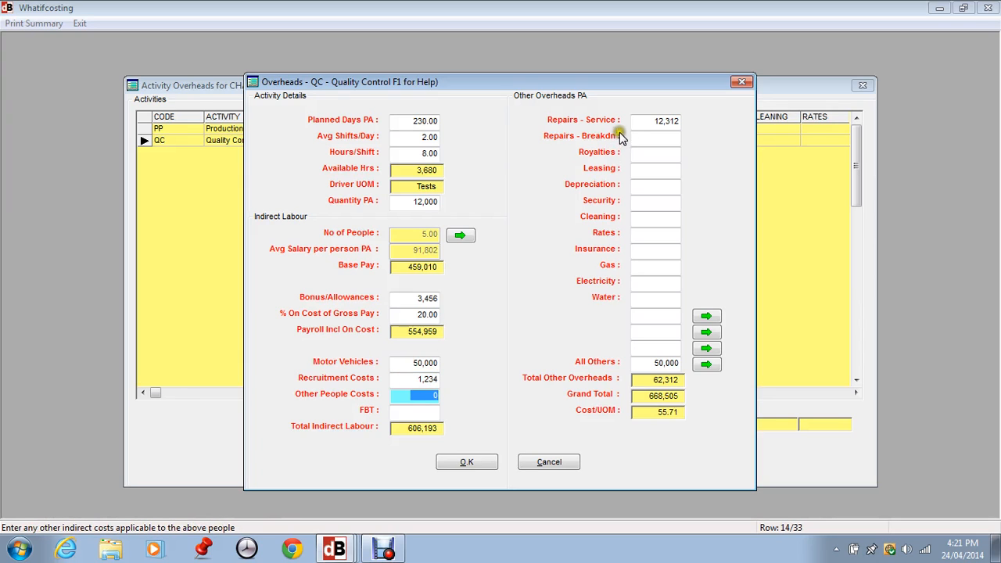
Enter Depreciation of 70,000 and Insurance of 45,000 in the other annual overheads.
left_click(635, 189)
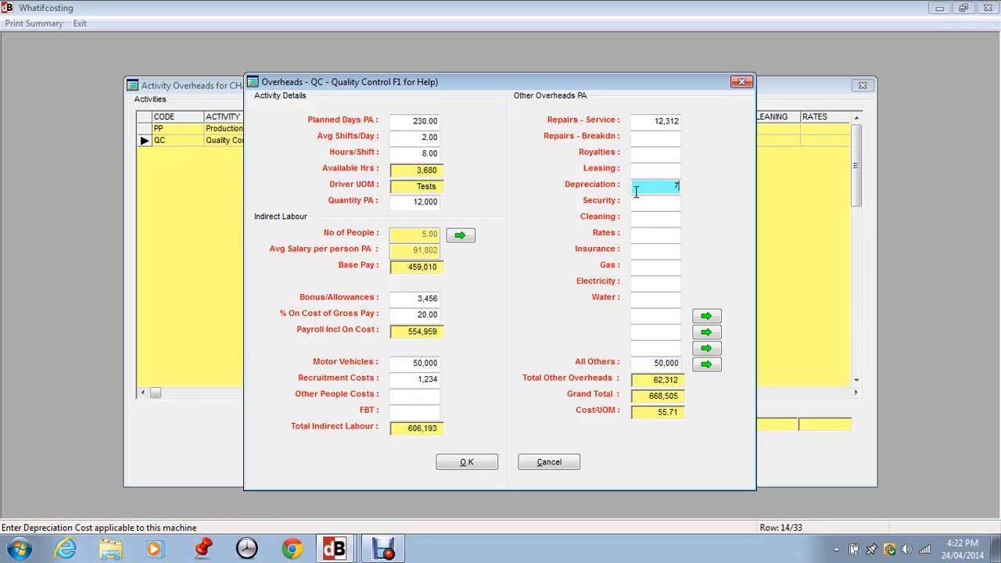
key("Tab")
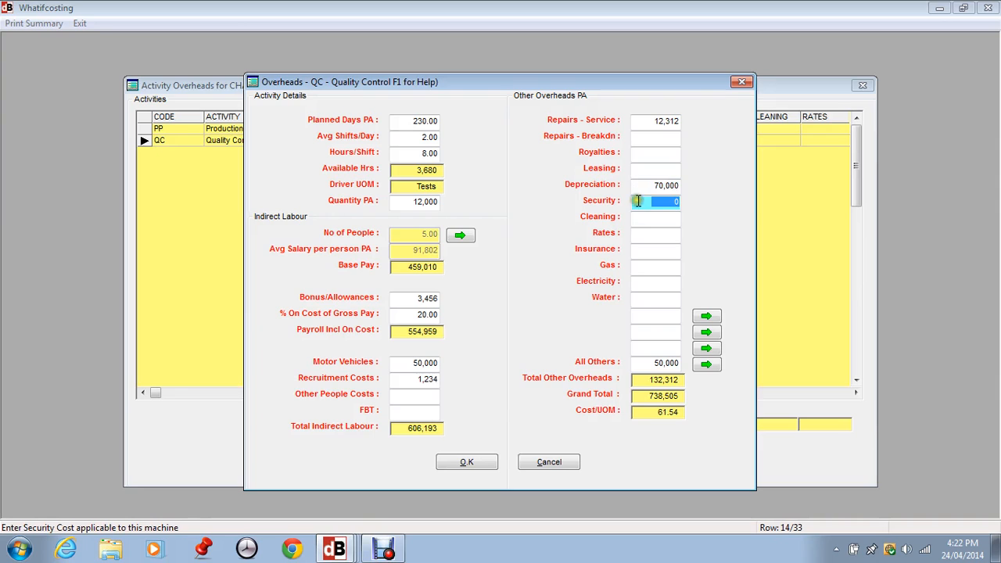
left_click(637, 250)
type("4")
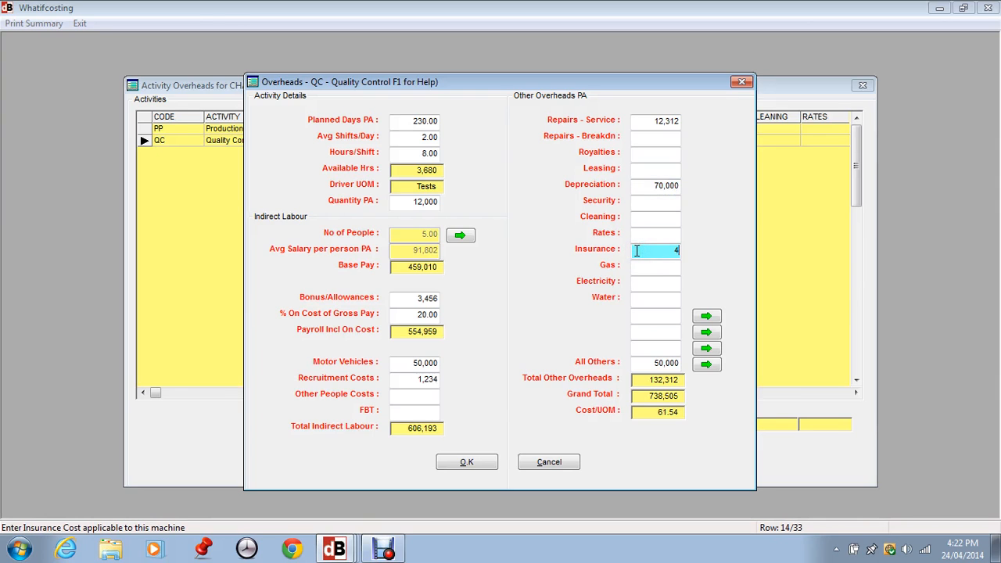
type("5,000")
key("Tab")
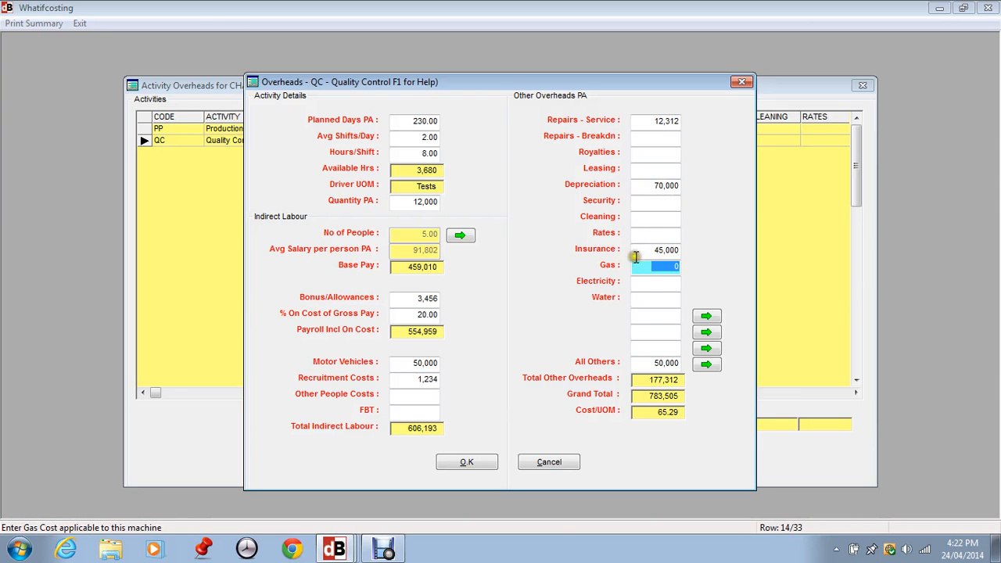
Assign the Rent Premises heading to the first user-defined overhead and set its amount to 60,000.
left_click(644, 318)
left_click(653, 333)
left_click(653, 347)
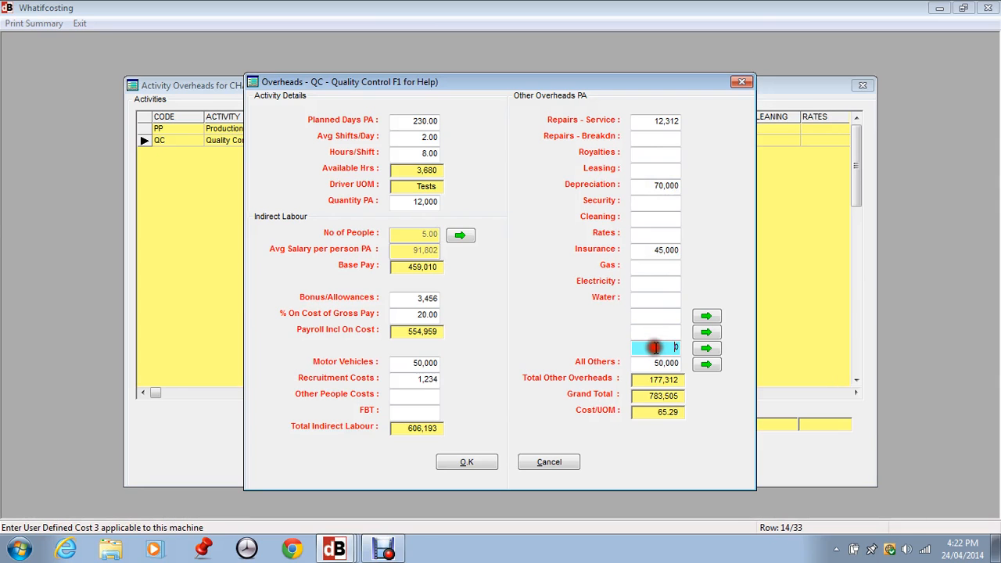
left_click(706, 318)
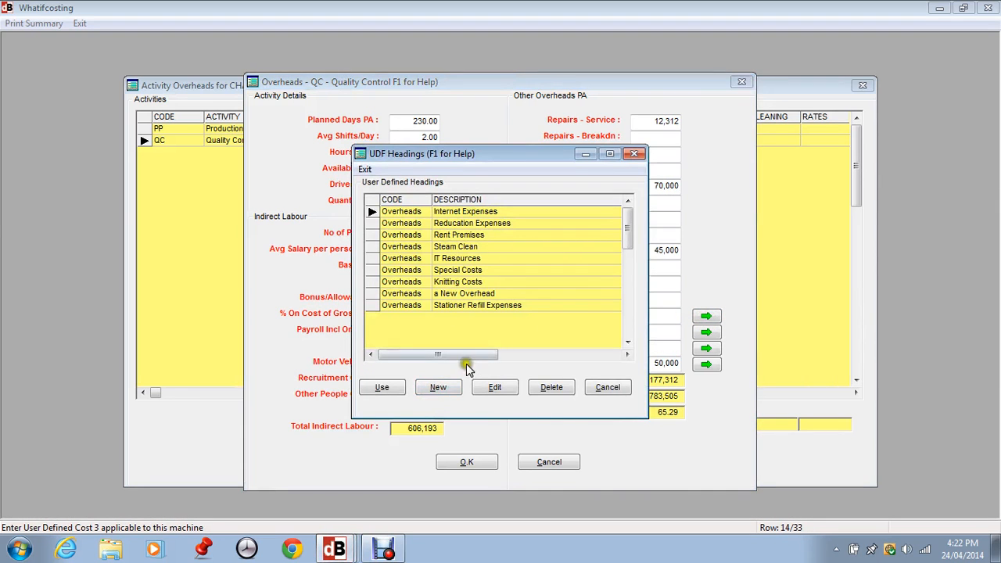
left_click(416, 271)
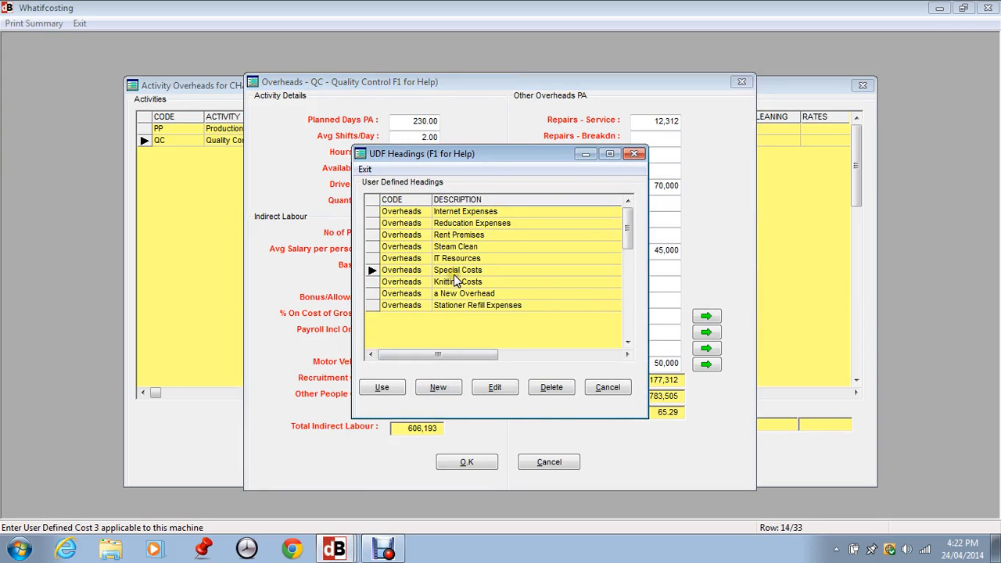
left_click(459, 234)
left_click(382, 388)
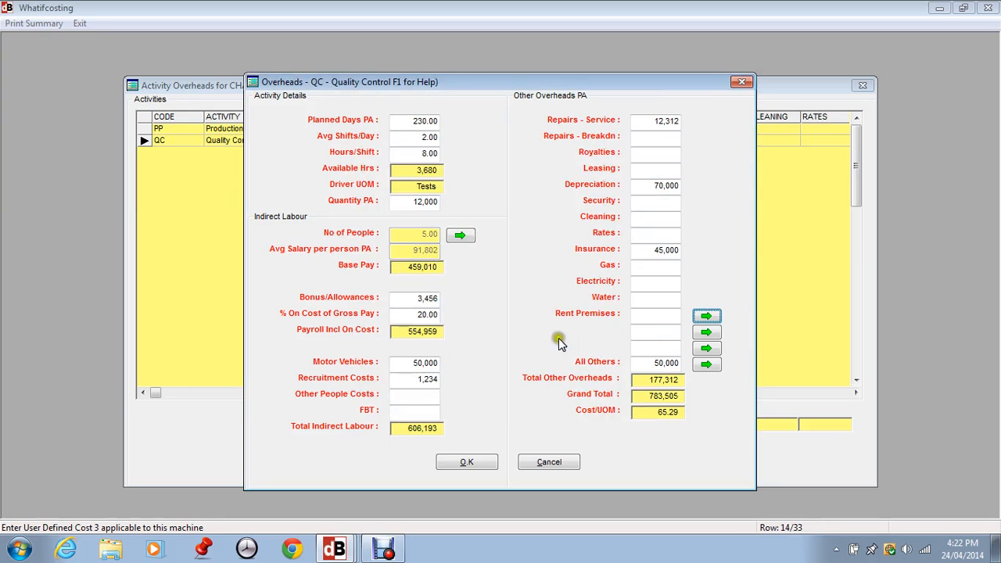
left_click(636, 315)
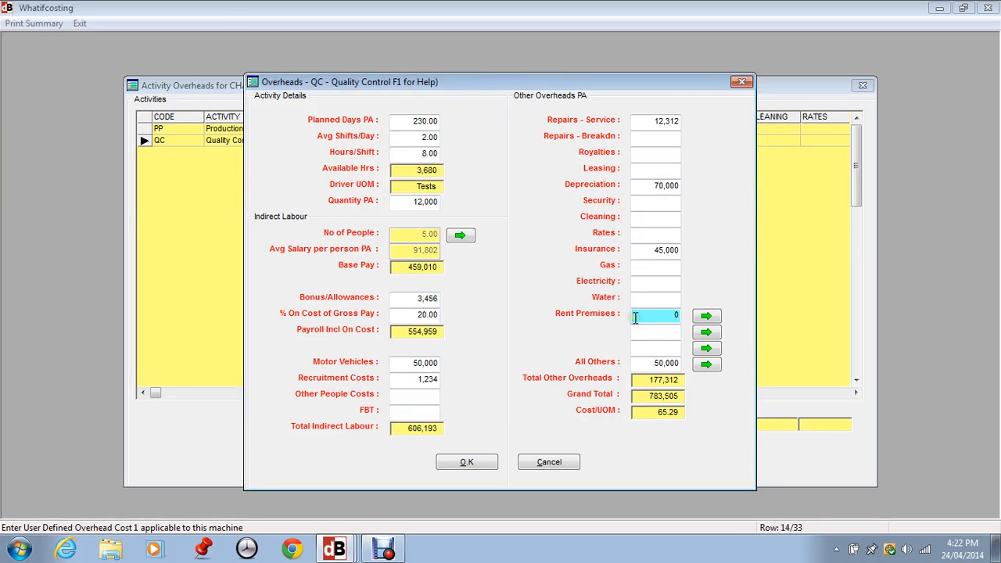
type("600000")
key("Return")
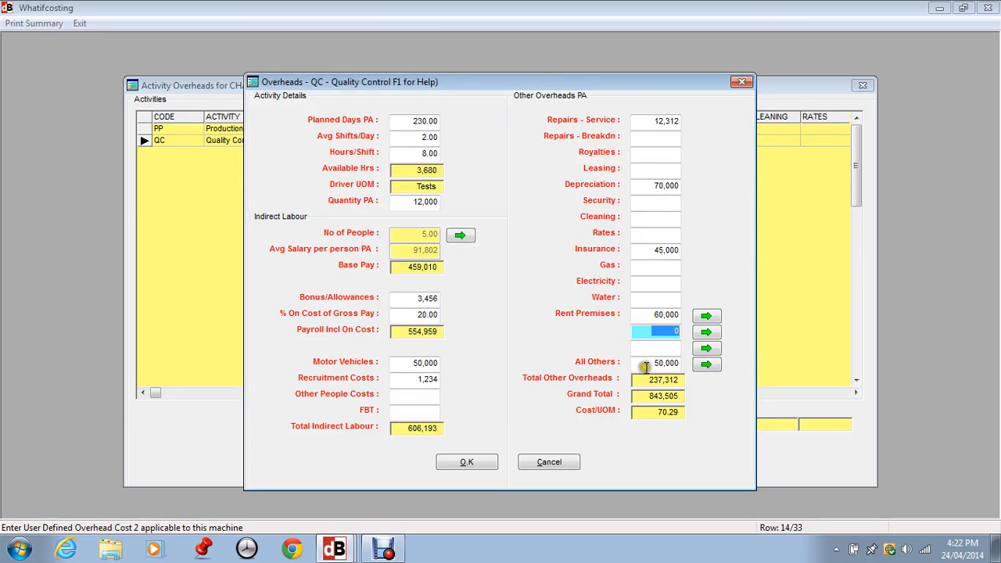
Add the "a New Overhead" heading with an amount of 45,000 to the All Others costs and save the Quality Control overheads.
left_click(704, 365)
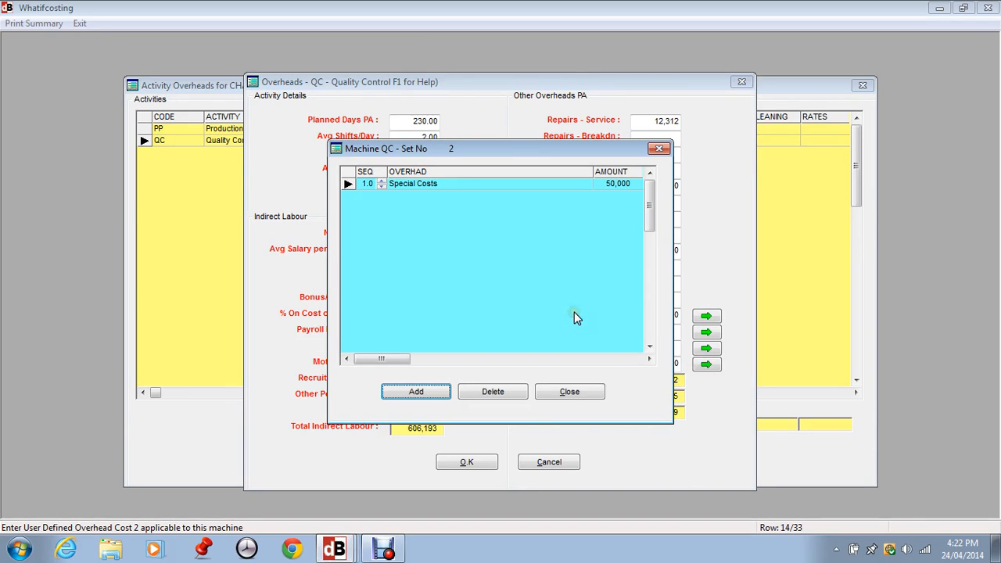
left_click(427, 390)
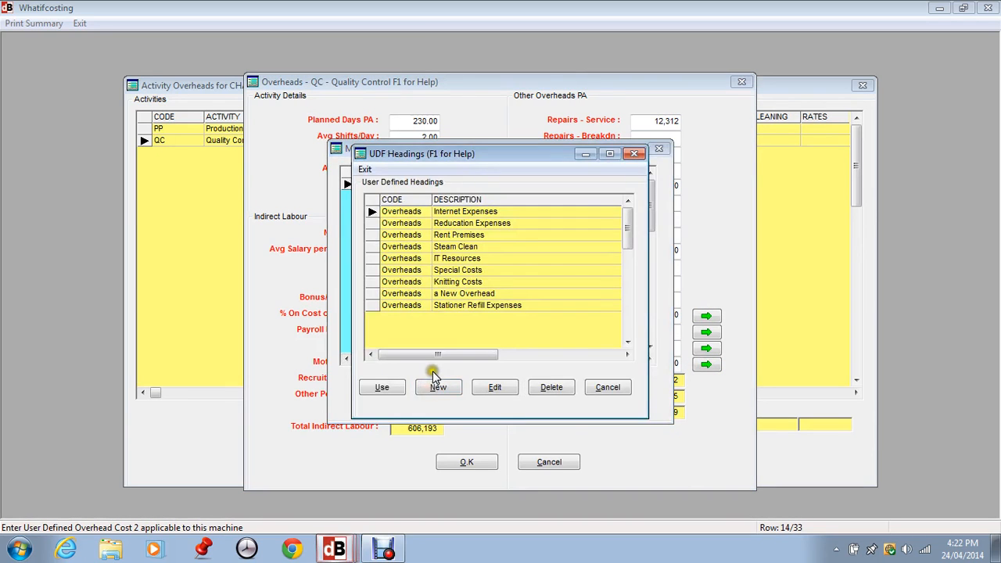
left_click(448, 293)
left_click(382, 387)
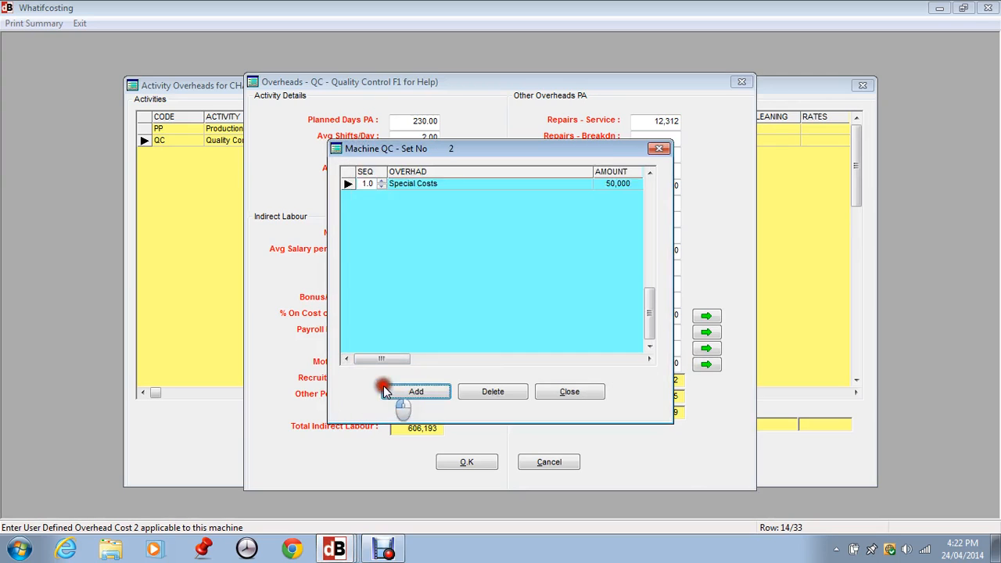
left_click(600, 186)
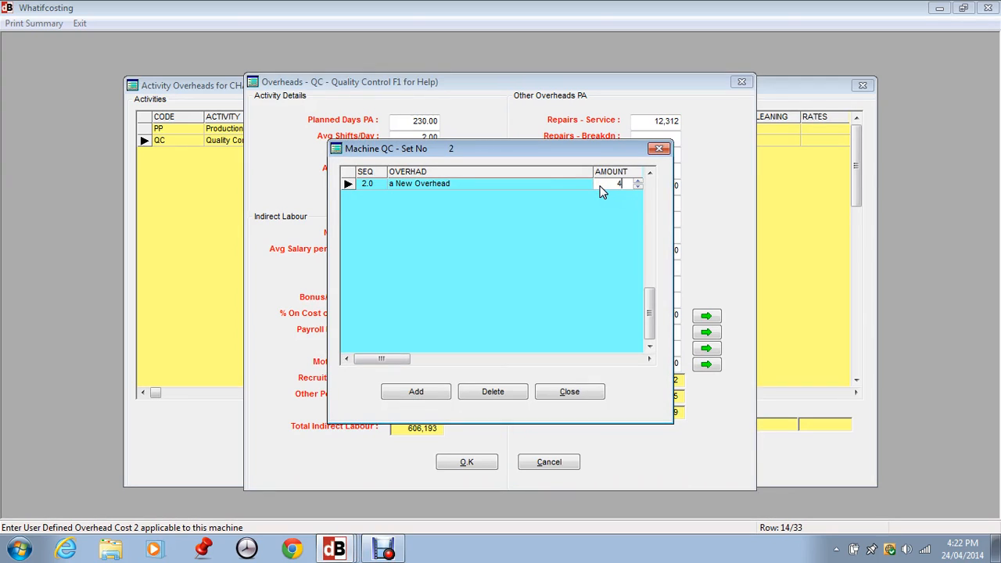
type("45,000")
key("Return")
left_click(649, 171)
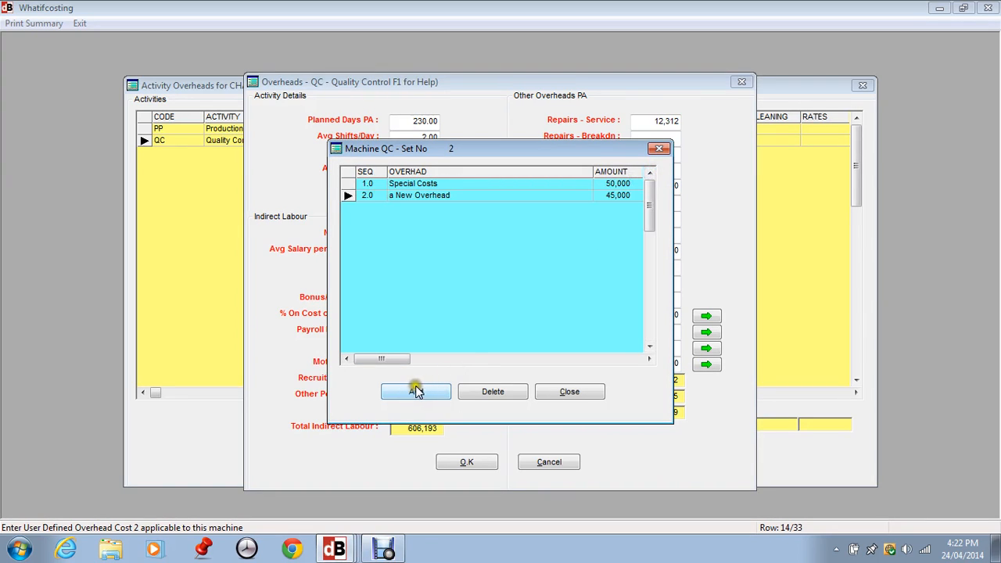
left_click(560, 391)
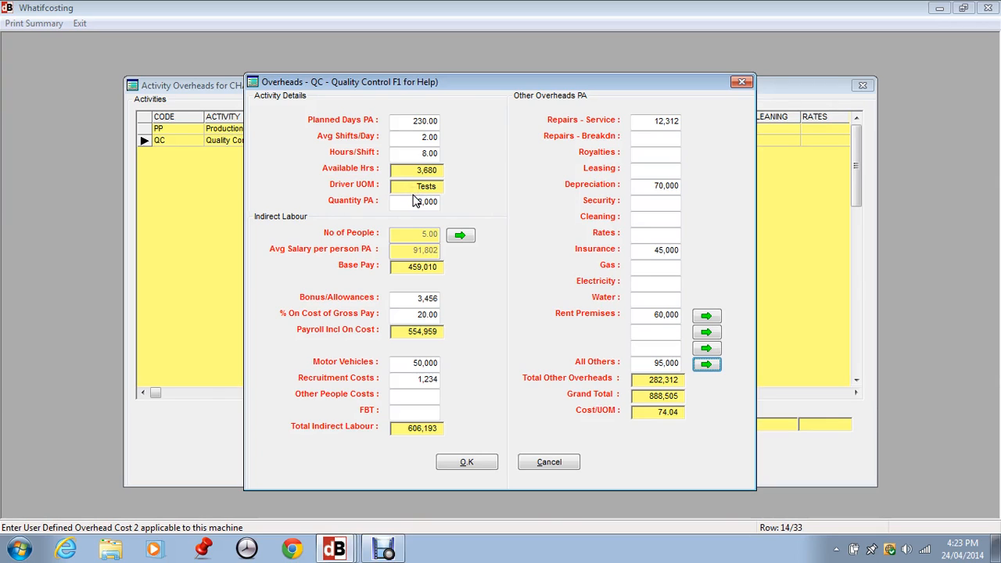
left_click(468, 462)
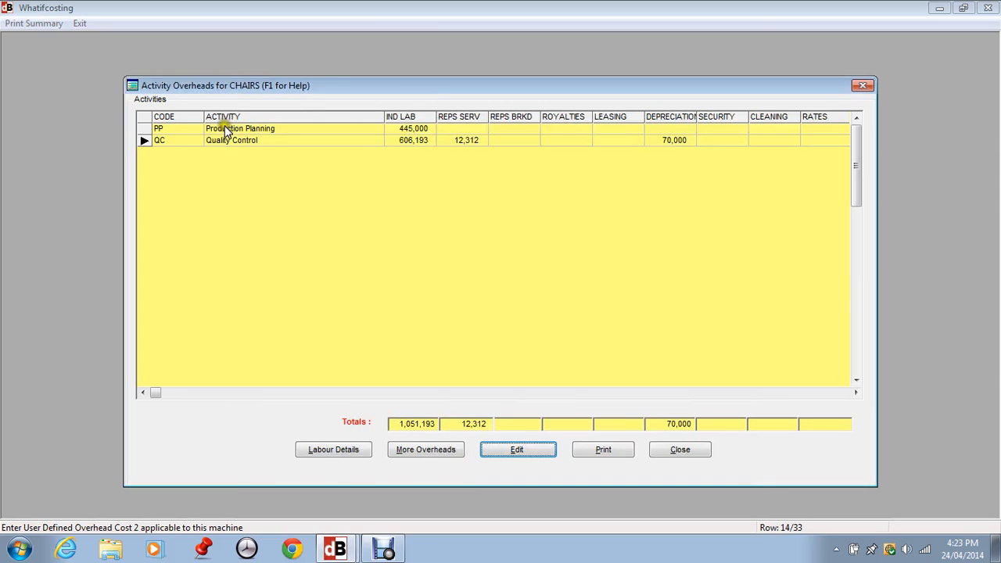
Review the Production Planning and Quality Control lines in the activity overheads and the Set 2 summary, closing the overhead windows.
left_click(211, 120)
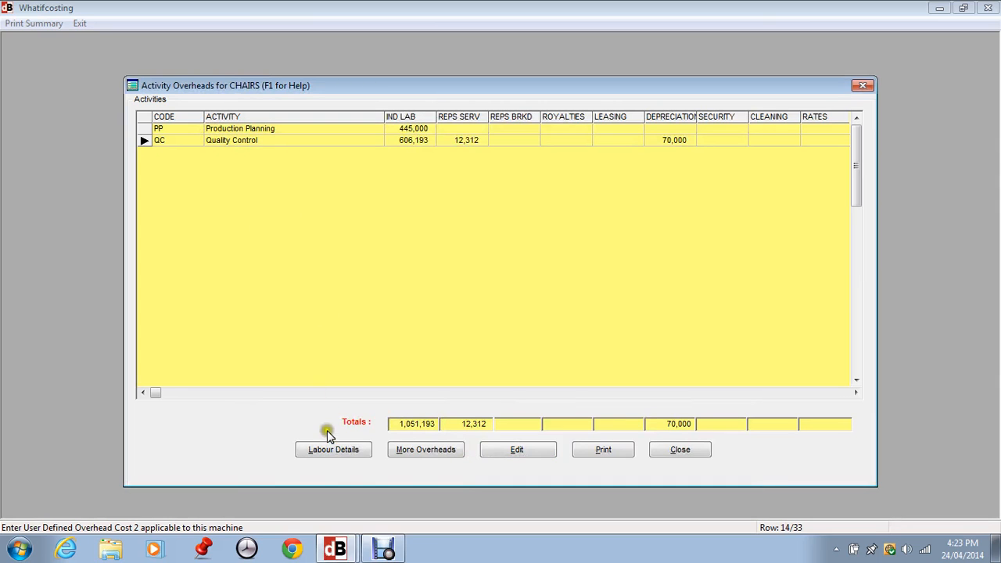
left_click(522, 452)
left_click(544, 455)
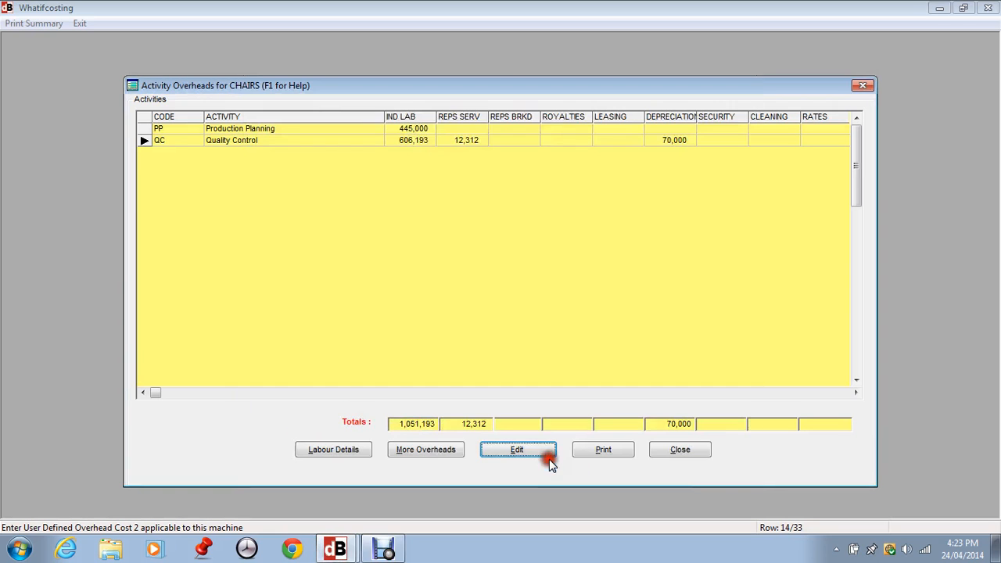
left_click(679, 449)
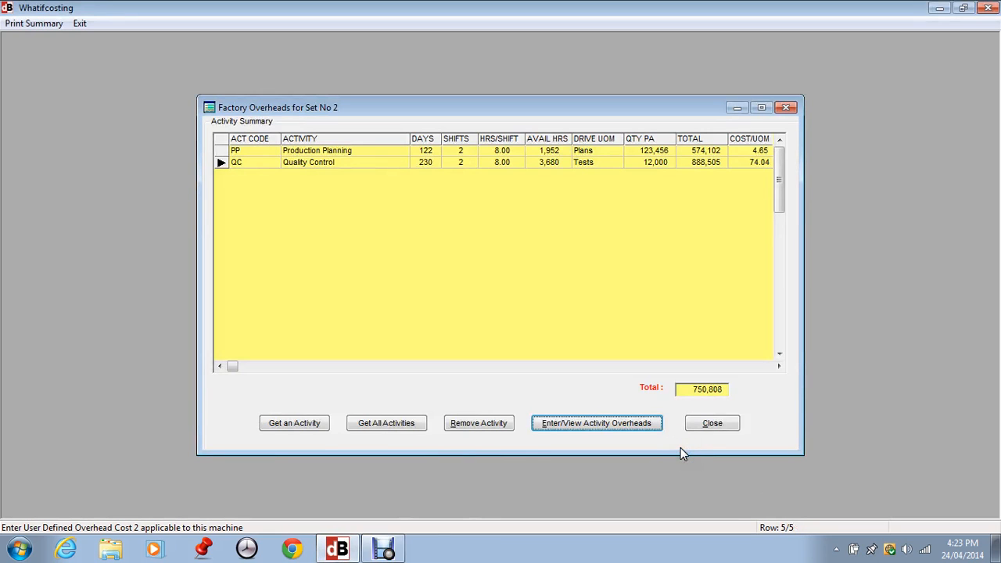
left_click(235, 150)
left_click(237, 163)
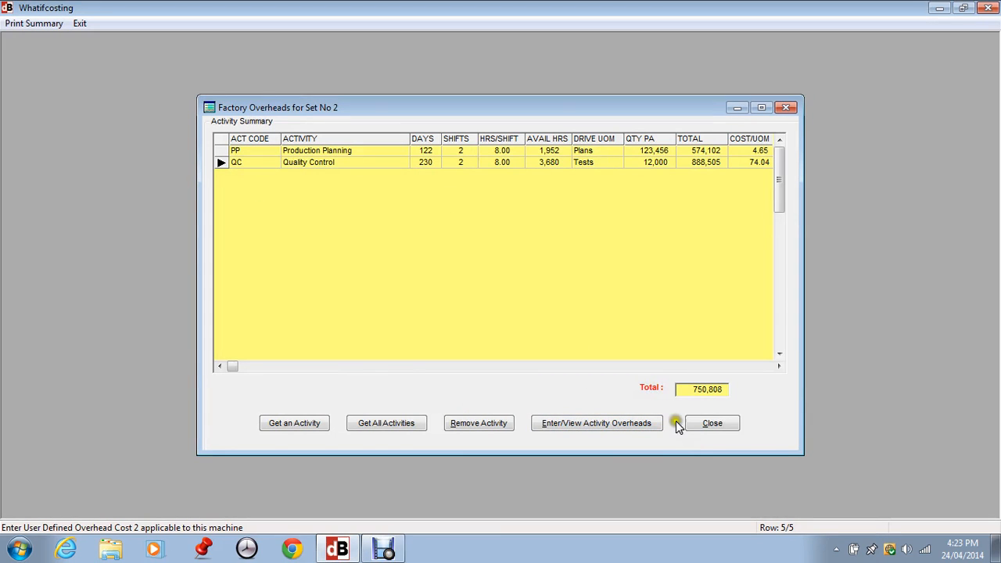
left_click(701, 424)
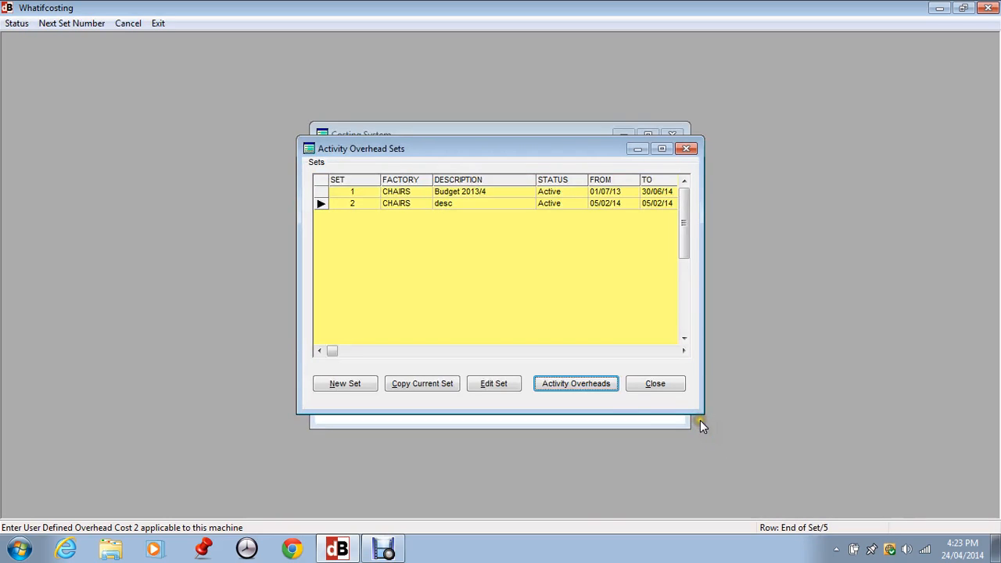
left_click(655, 384)
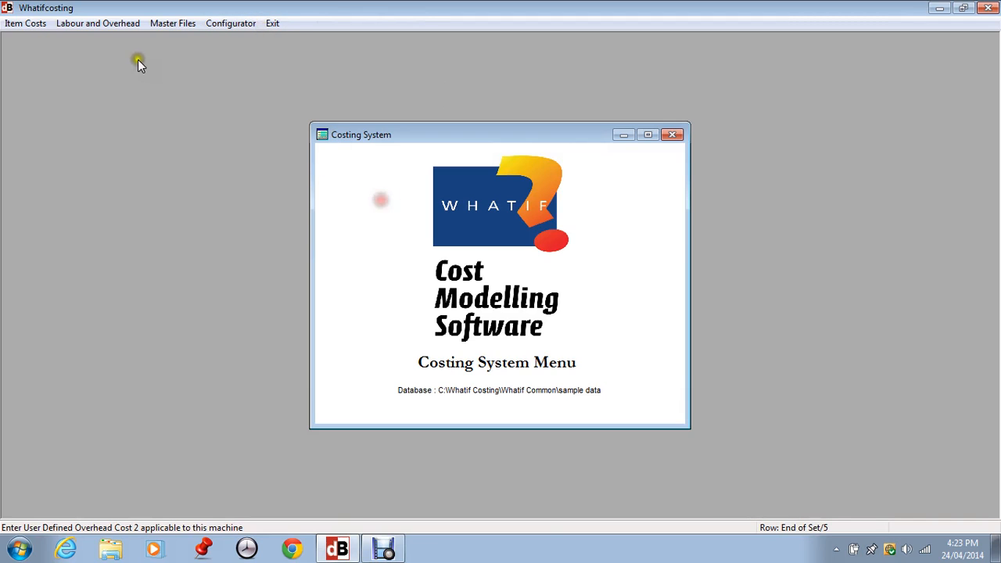
Check the standard overhead per drive unit in the Quality Control activity details and close the activities list.
left_click(110, 25)
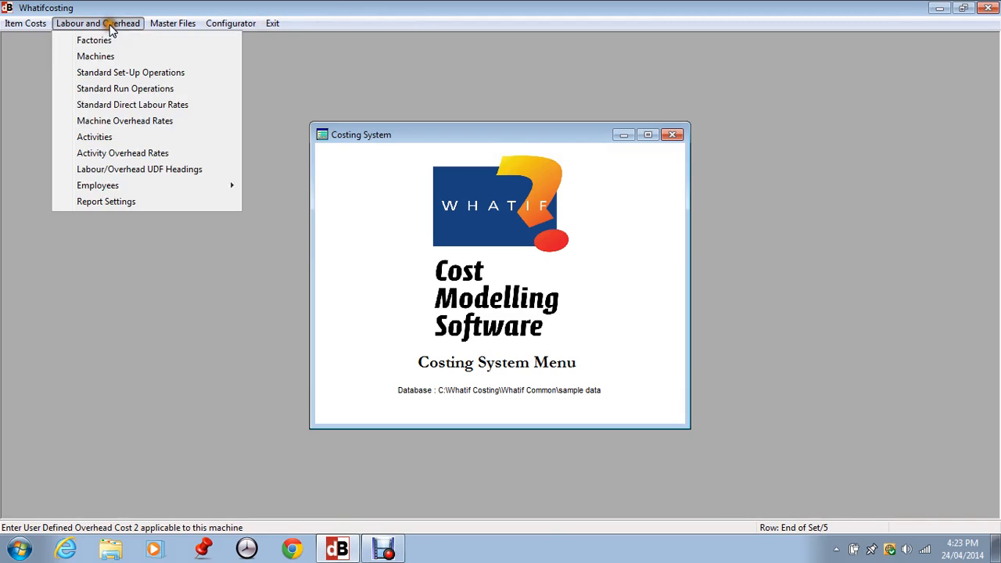
left_click(107, 136)
left_click(408, 407)
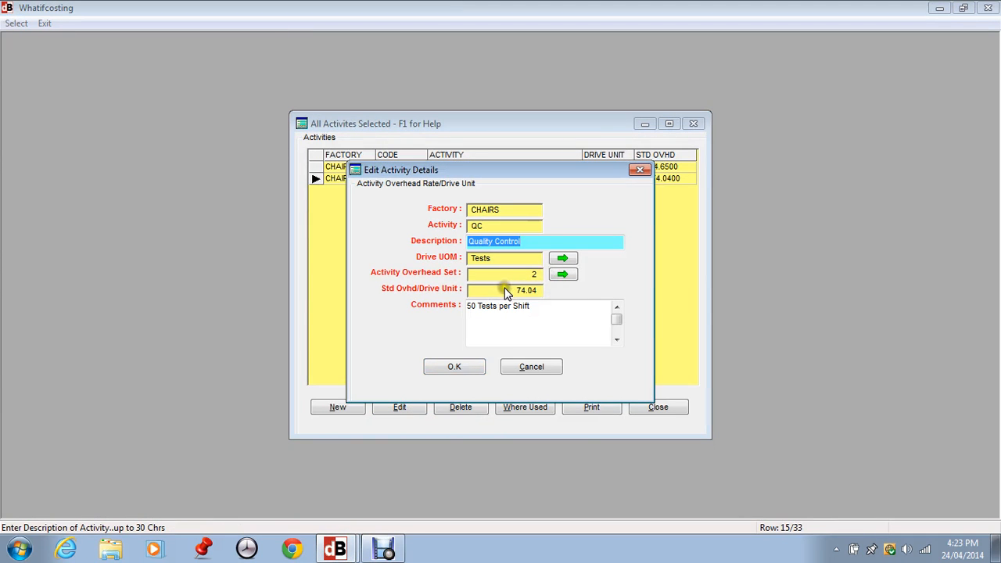
left_click(435, 367)
left_click(657, 405)
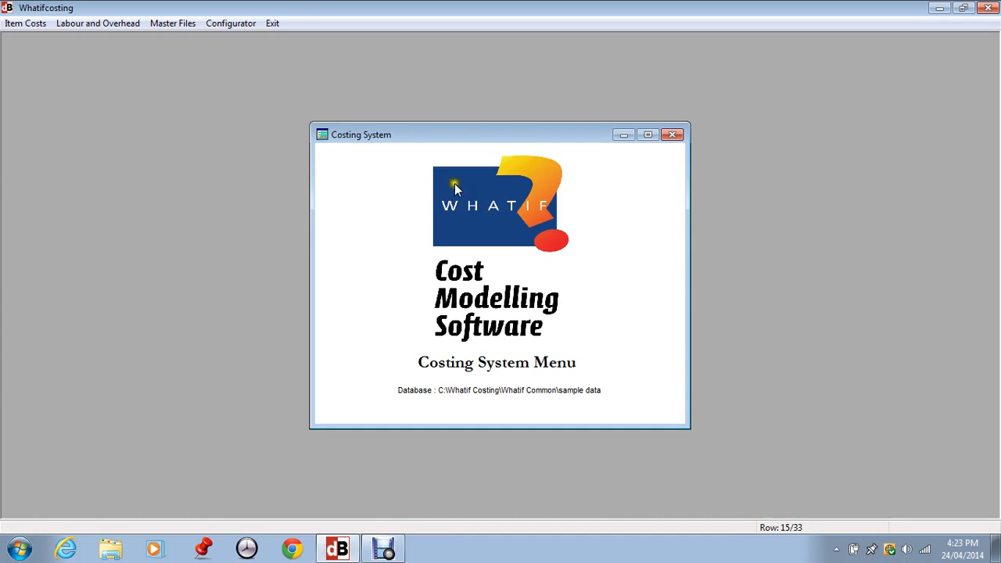
Start a new overhead activity in the labour operations of item 0103, using the QC Quality Control activity.
left_click(15, 25)
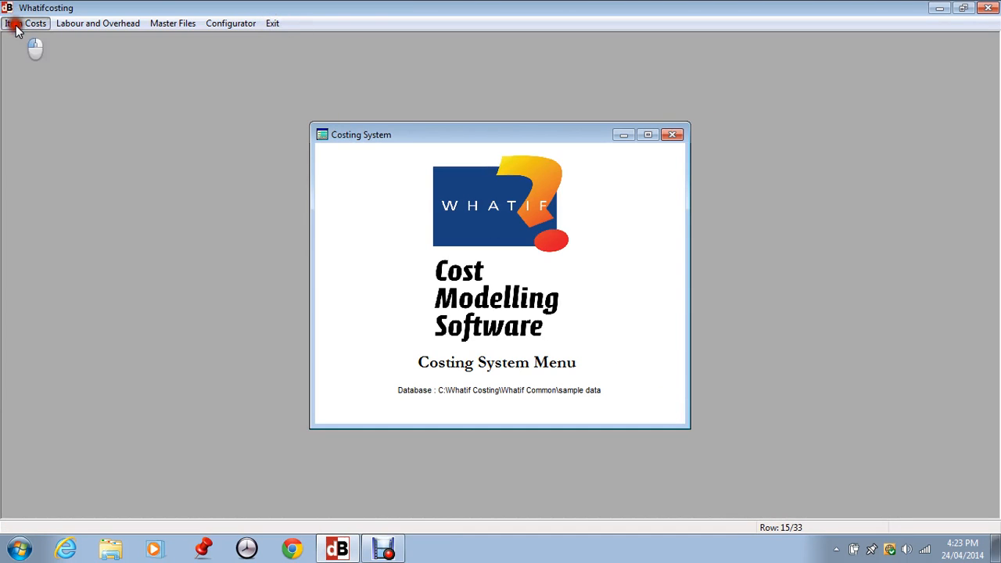
left_click(25, 37)
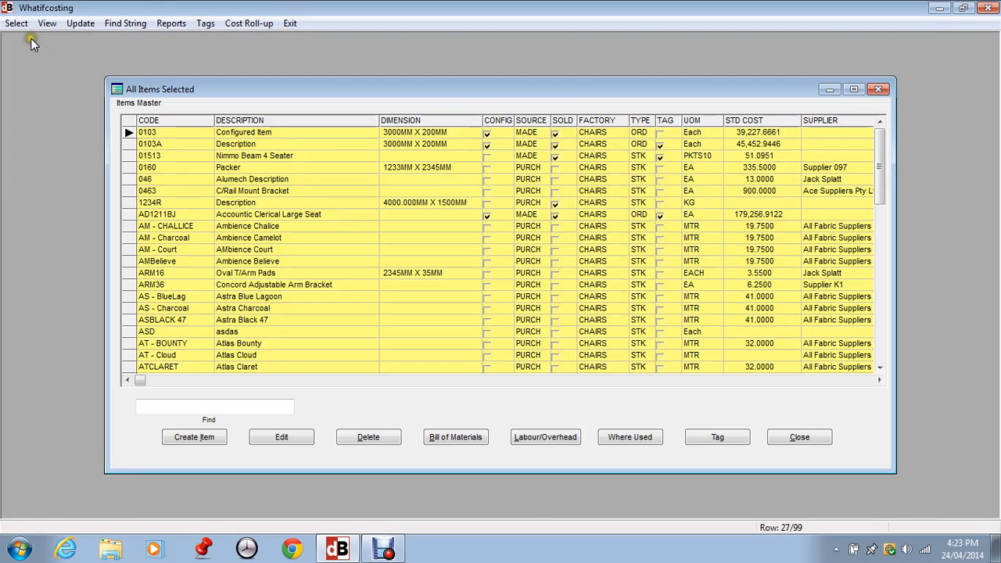
left_click(556, 440)
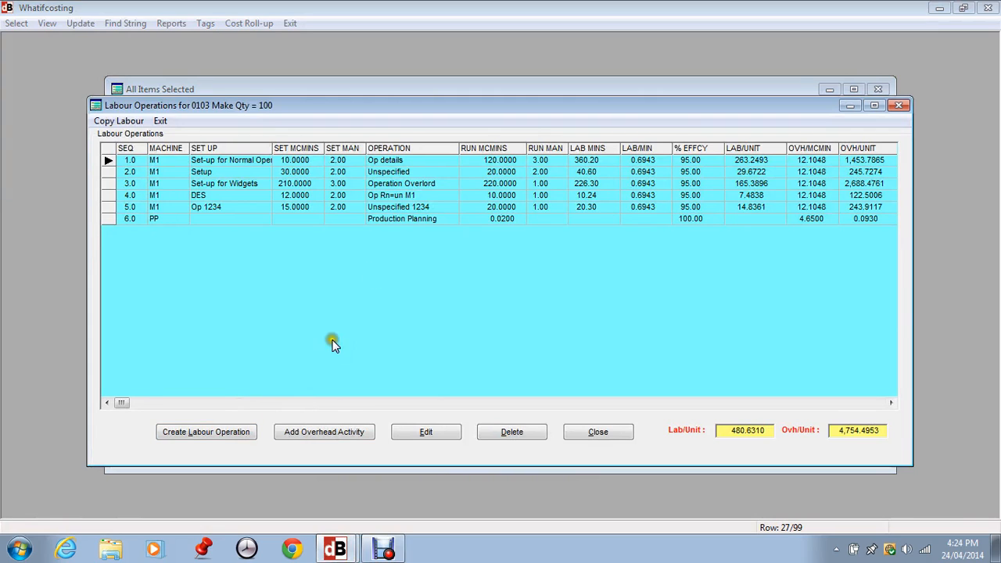
left_click(311, 433)
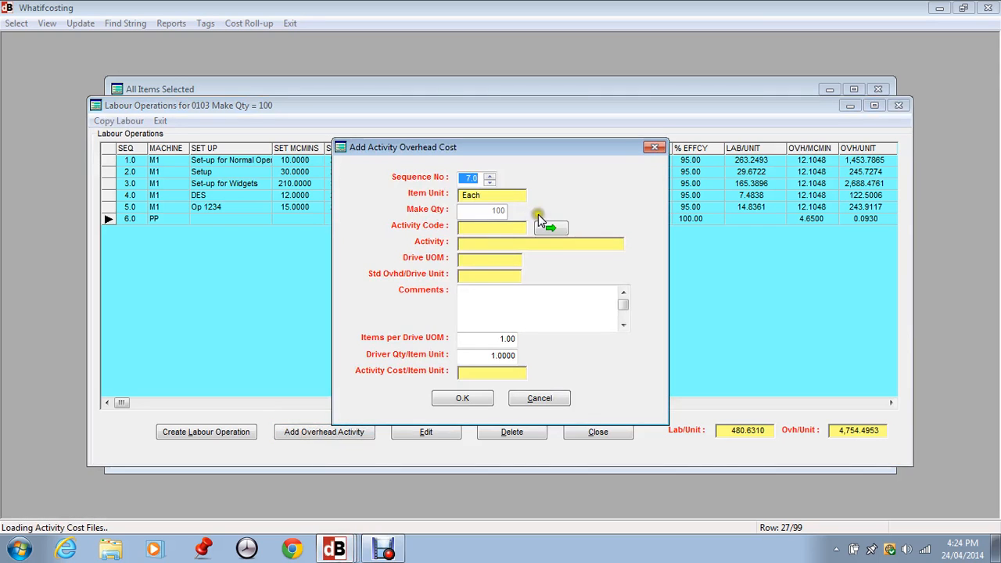
left_click(553, 228)
left_click(353, 212)
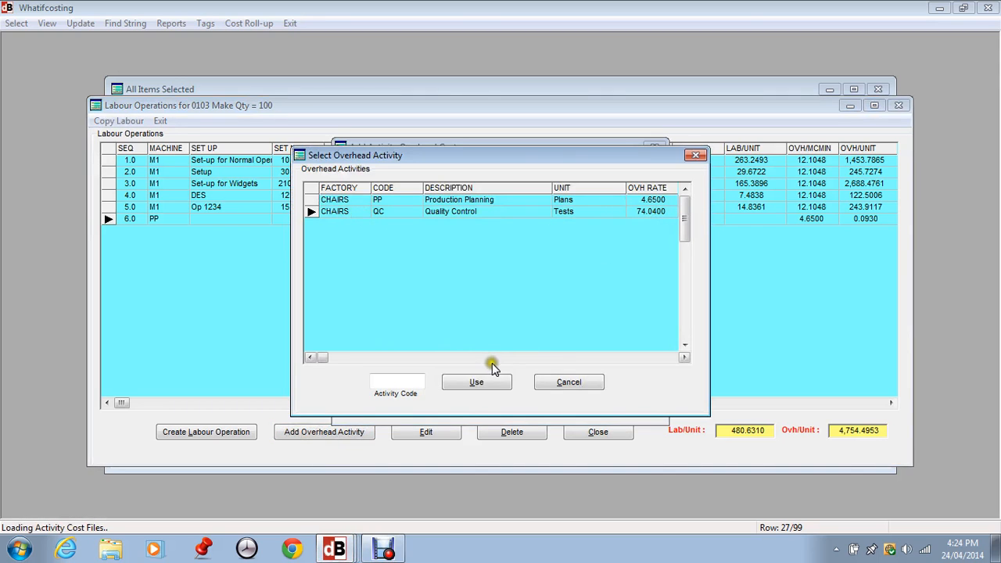
left_click(475, 382)
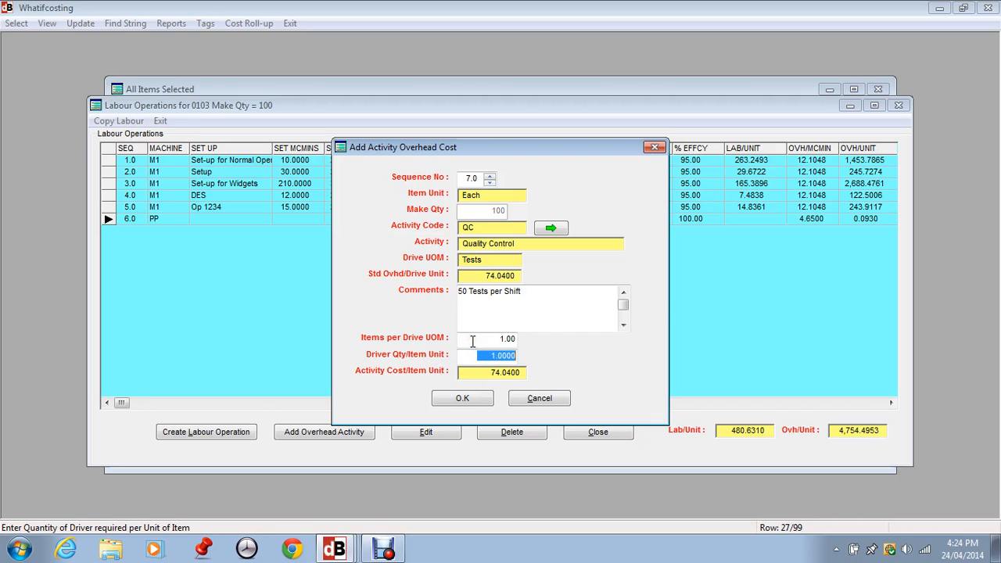
Set the items per drive UOM to 5 and save the Quality Control activity without creating another operation.
left_click(472, 341)
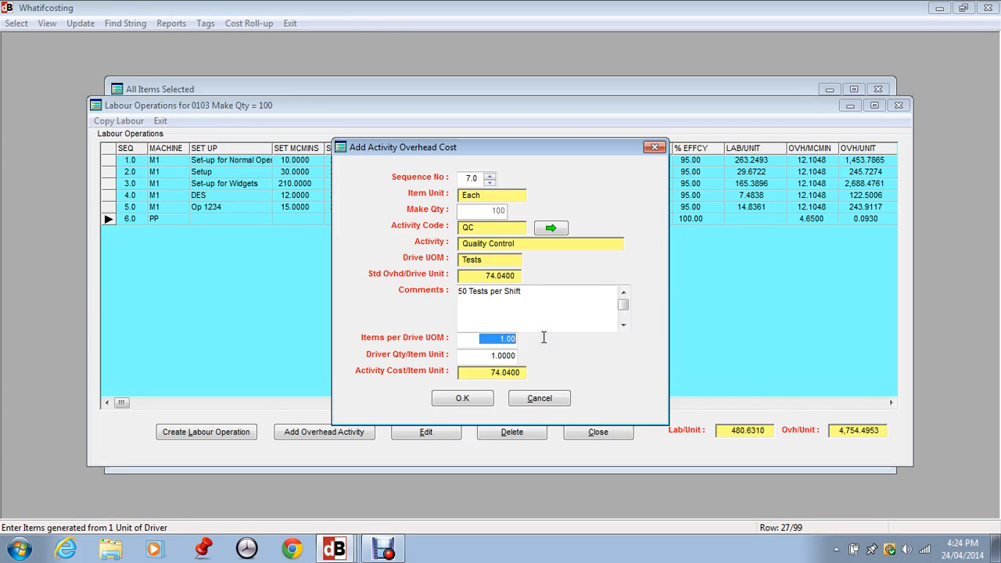
type("60")
key("Tab")
left_click(478, 342)
type("5")
key("Tab")
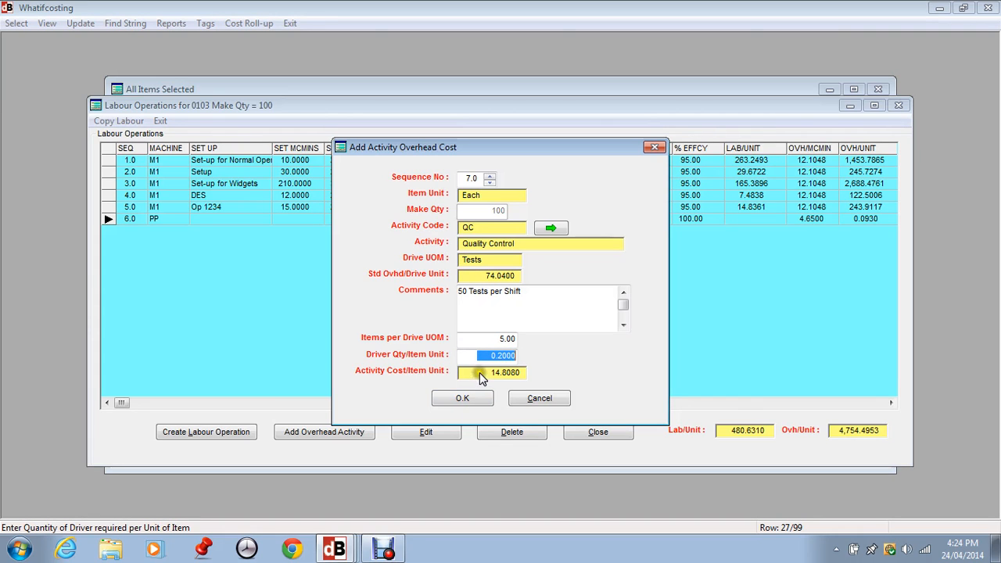
left_click(451, 397)
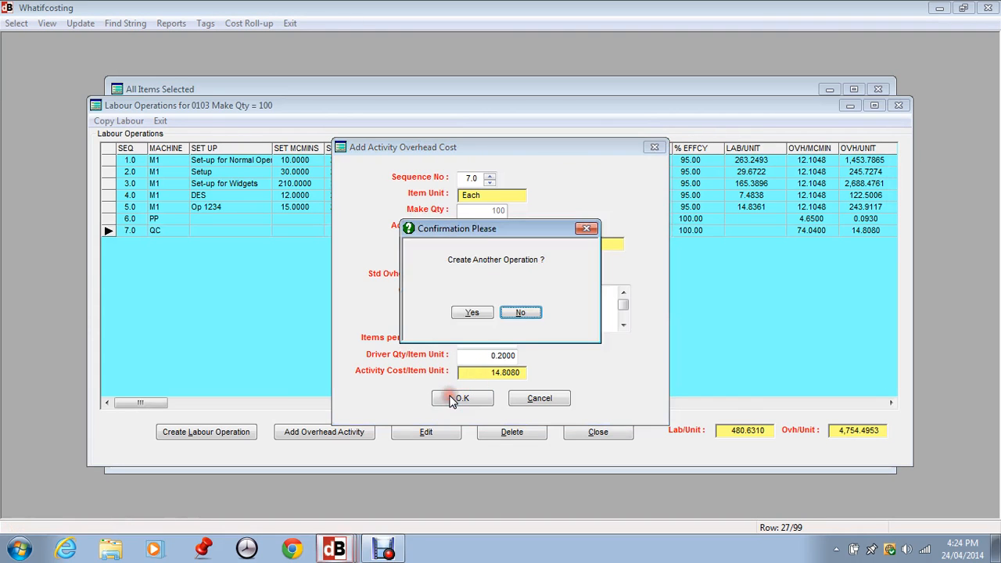
left_click(518, 314)
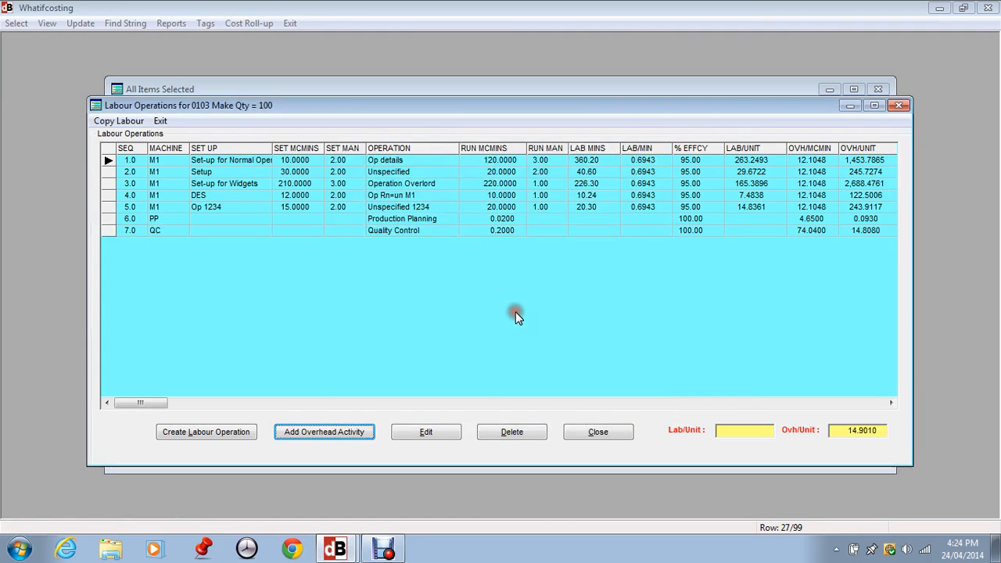
Examine the machine operations and the Production Planning and Quality Control lines of item 0103, returning to the costing main menu.
left_click(118, 221)
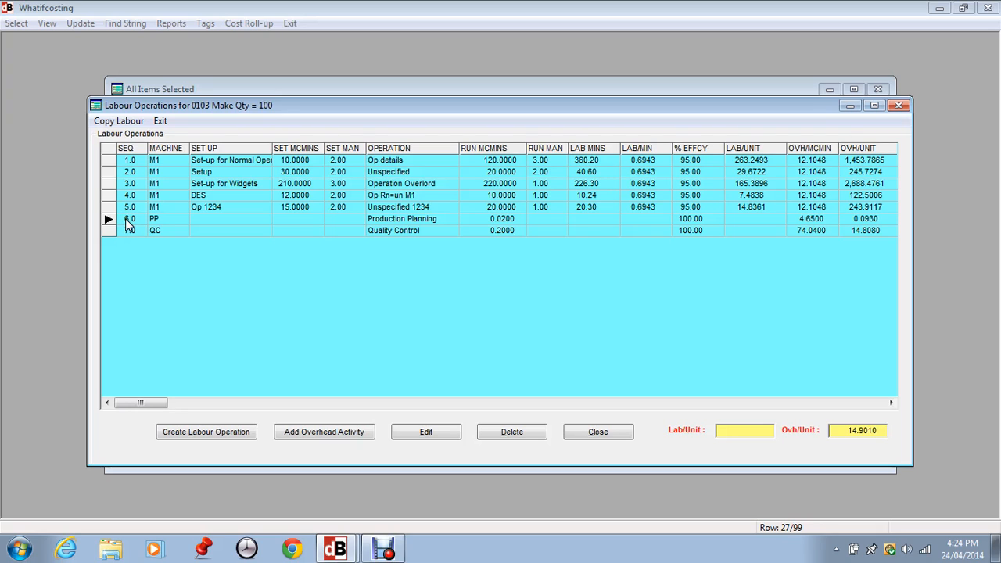
left_click(158, 160)
left_click(161, 172)
left_click(156, 219)
left_click(160, 229)
left_click(164, 216)
left_click(167, 230)
left_click(174, 230)
left_click(160, 226)
left_click(168, 232)
left_click(625, 436)
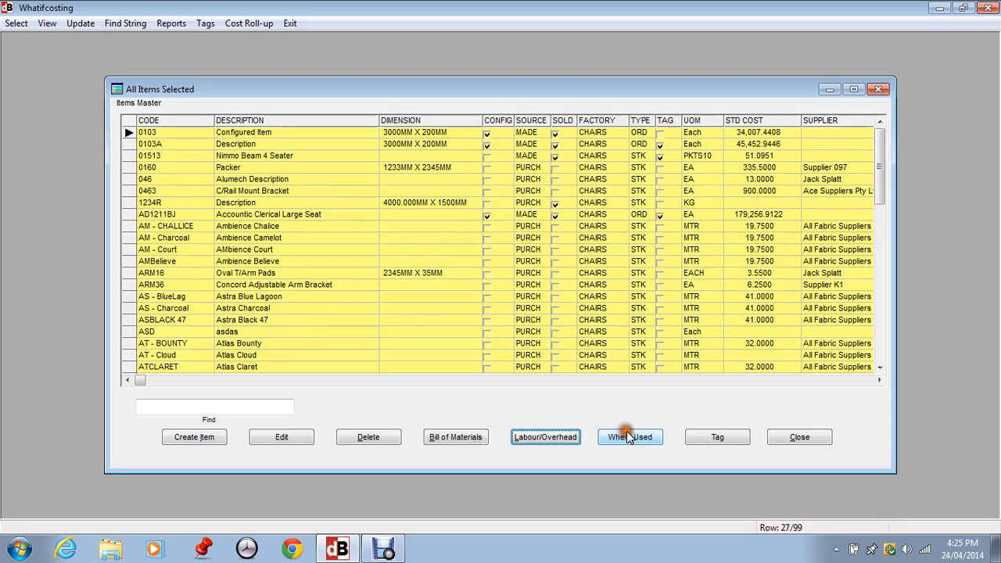
left_click(801, 435)
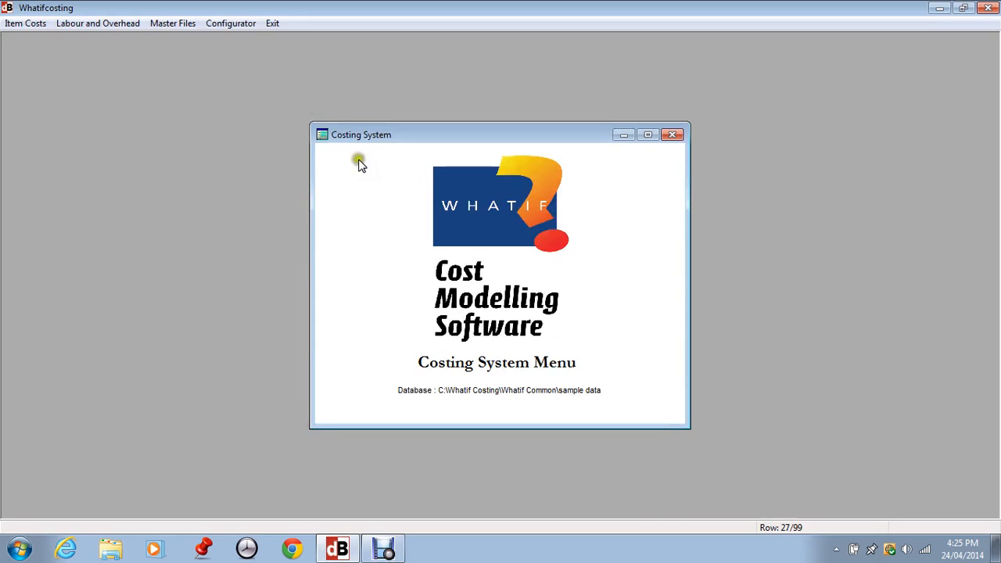